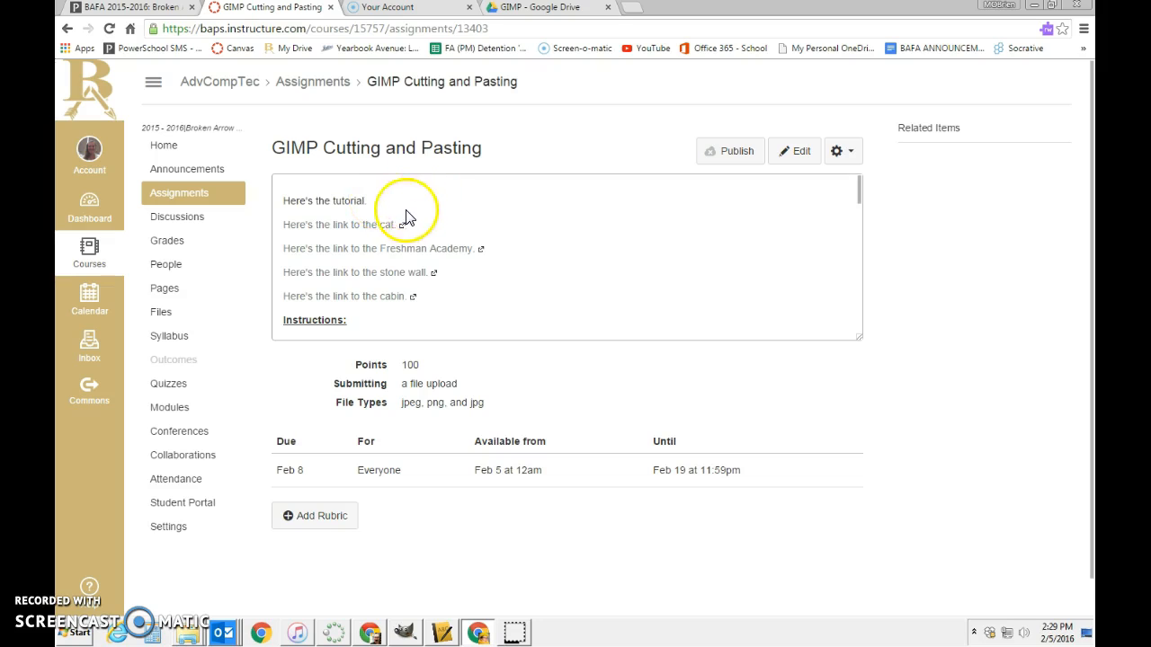
View the assignment's linked cat and Freshman Academy pictures, returning to the assignment page after each one.
{"action": "left_click", "coordinate": [364, 231]}
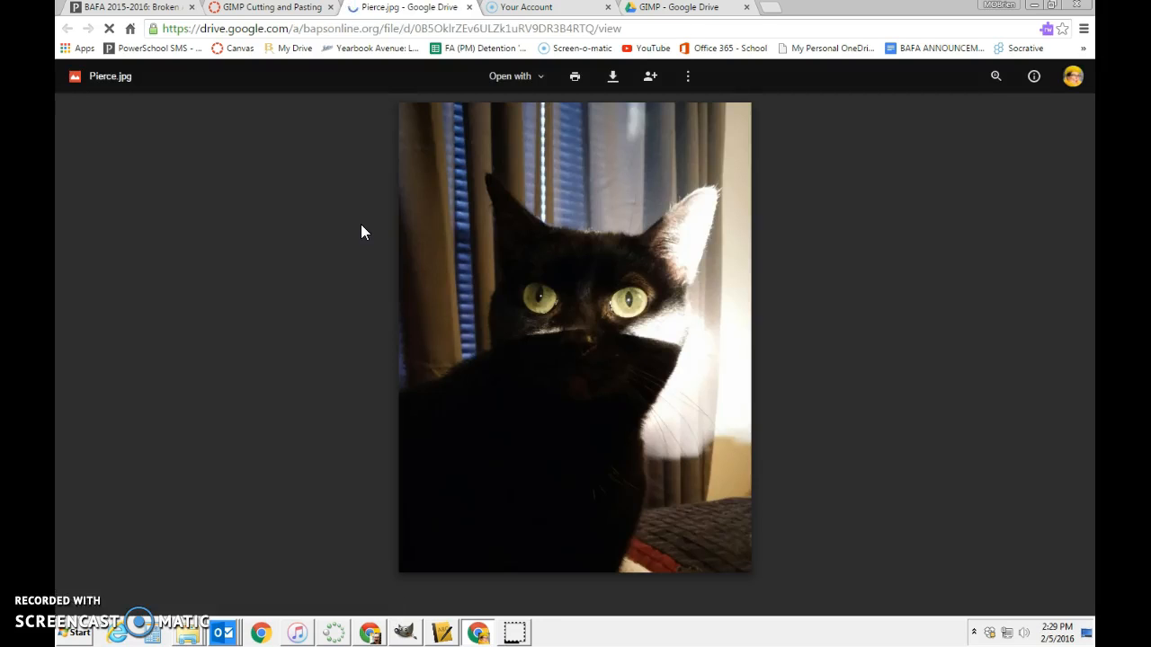
{"action": "left_click", "coordinate": [248, 11]}
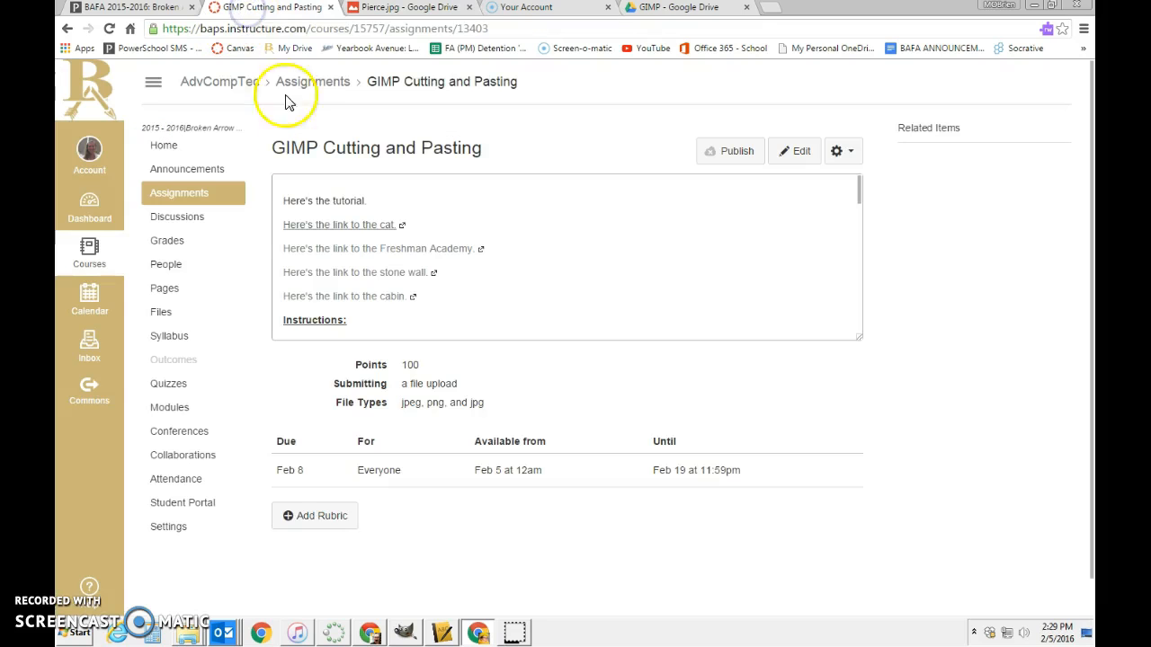
{"action": "left_click", "coordinate": [329, 250]}
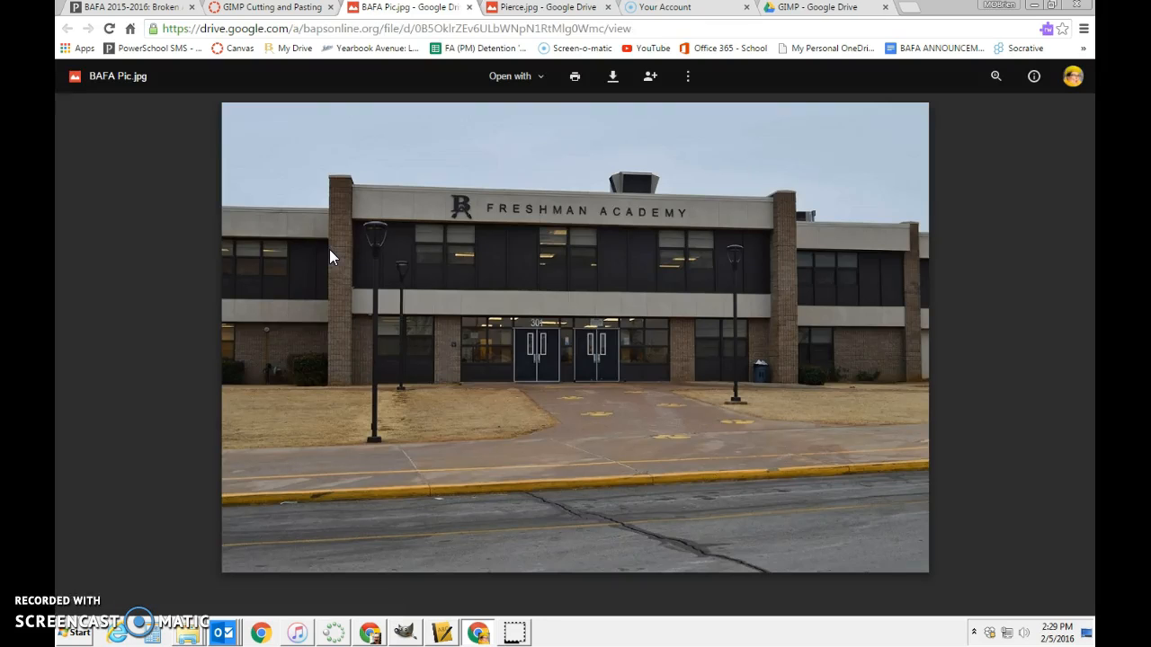
{"action": "left_click", "coordinate": [275, 9]}
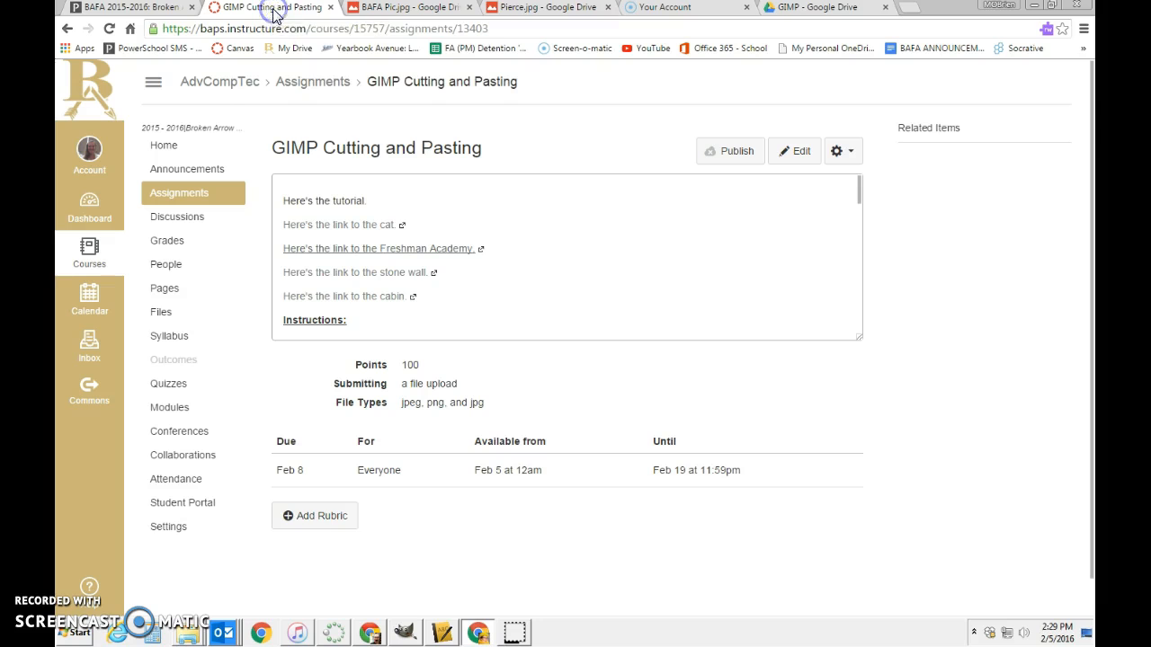
View the assignment's linked stone wall and cabin pictures and go back to the assignment page.
{"action": "left_click", "coordinate": [356, 274]}
{"action": "left_click", "coordinate": [426, 337]}
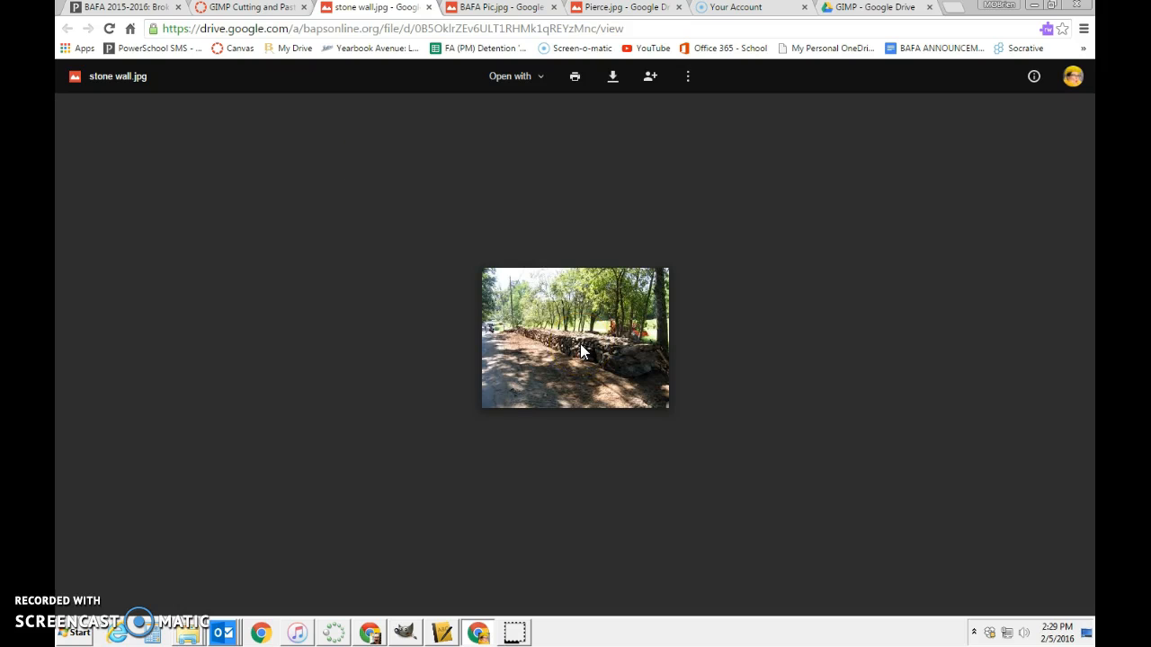
{"action": "left_click", "coordinate": [225, 8]}
{"action": "left_click", "coordinate": [335, 300]}
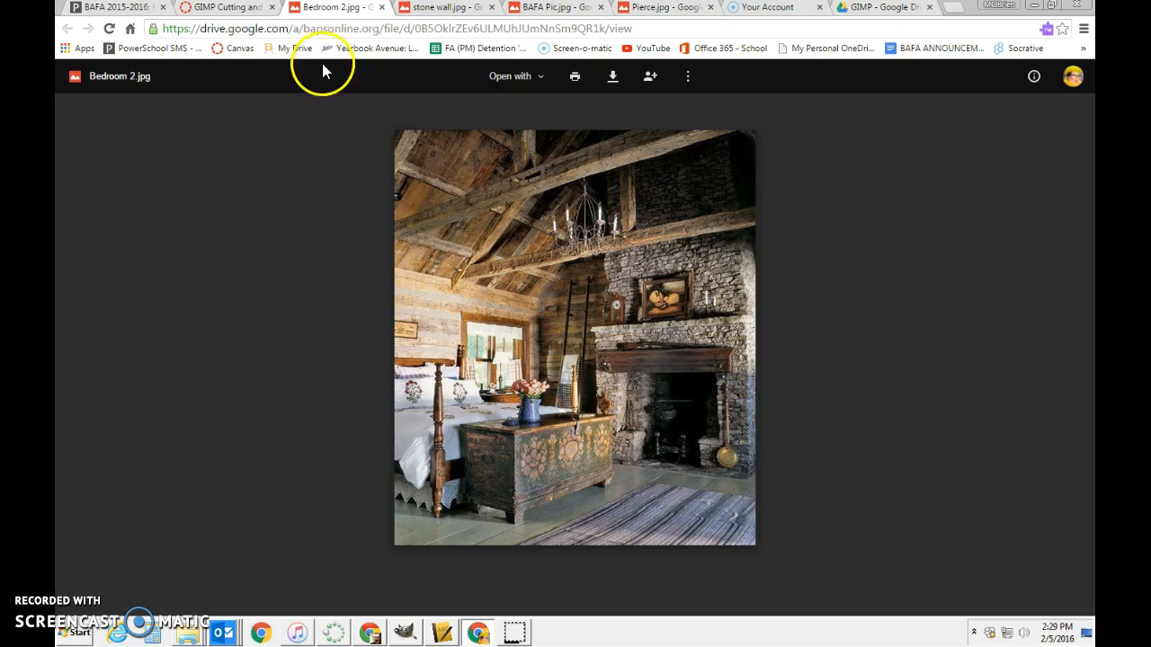
{"action": "left_click", "coordinate": [227, 8]}
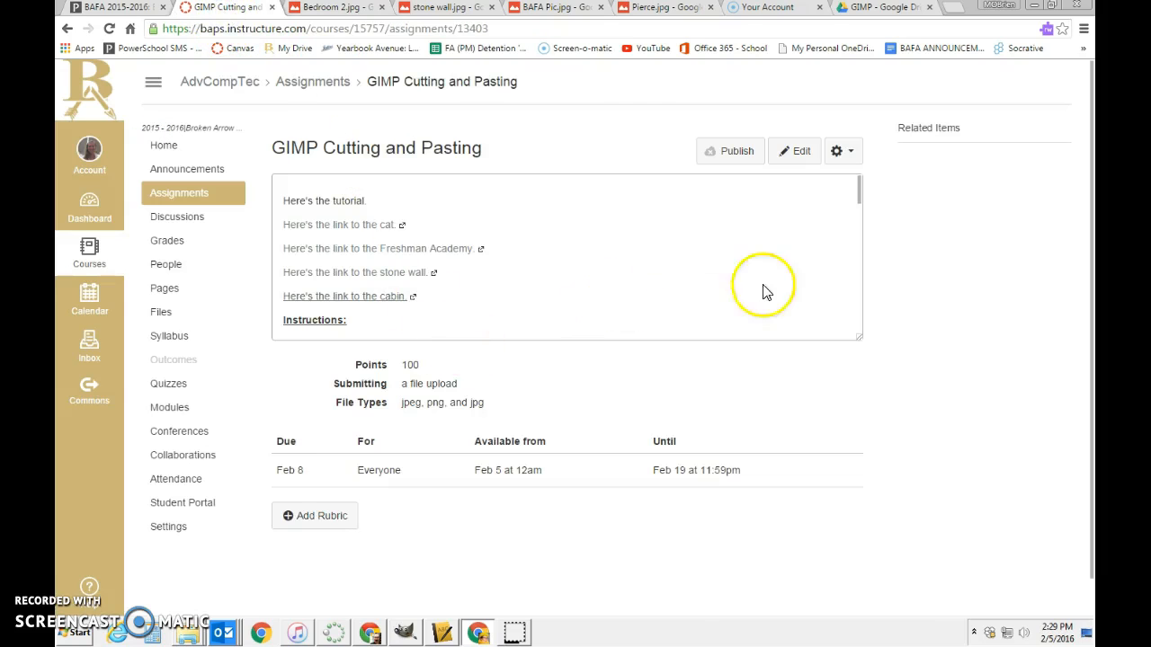
Read the assignment's objective and its first instructions on choosing, downloading and opening the pictures.
{"action": "left_click_drag", "start_coordinate": [861, 193], "coordinate": [850, 227]}
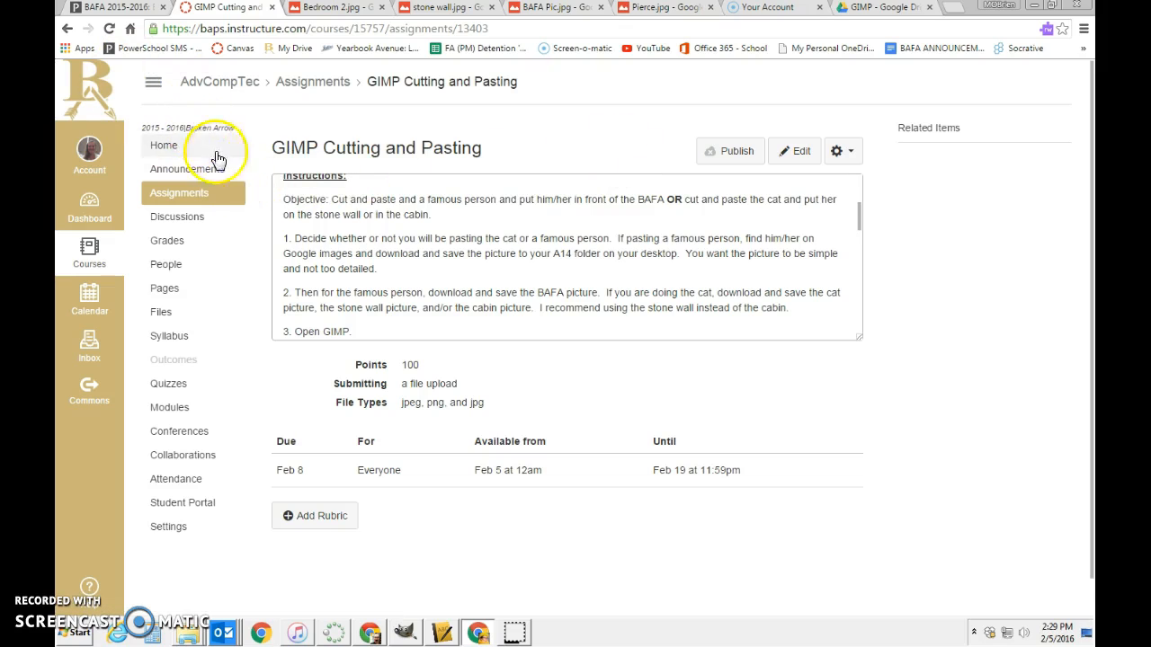
{"action": "left_click_drag", "start_coordinate": [862, 223], "coordinate": [860, 227]}
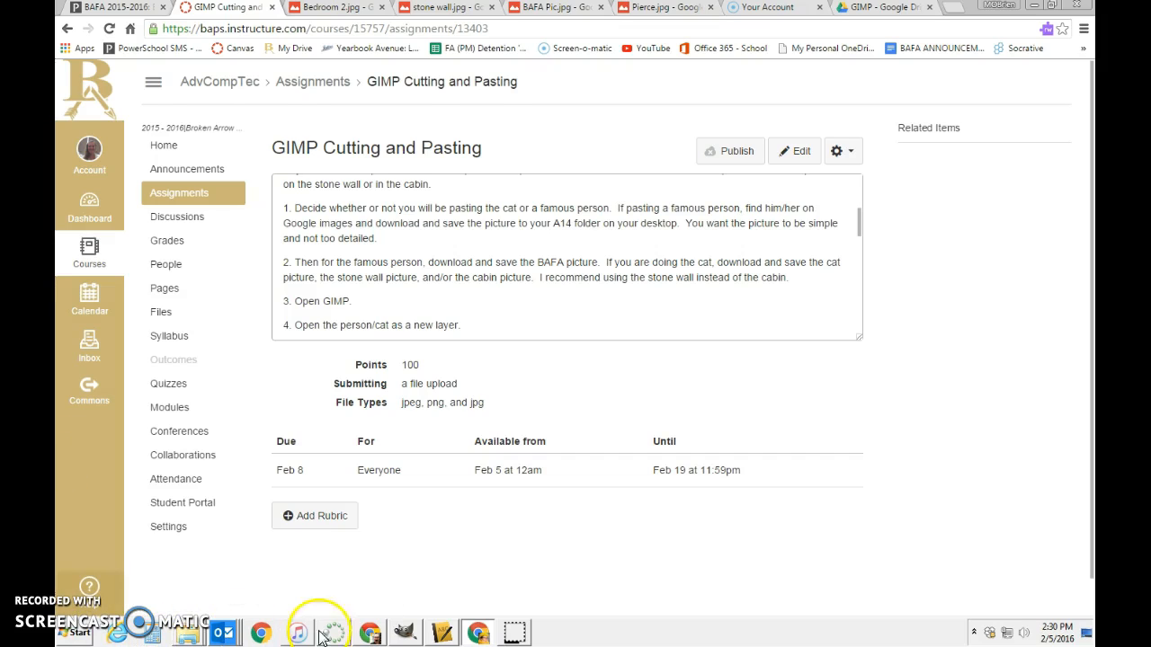
{"action": "mouse_move", "coordinate": [407, 635]}
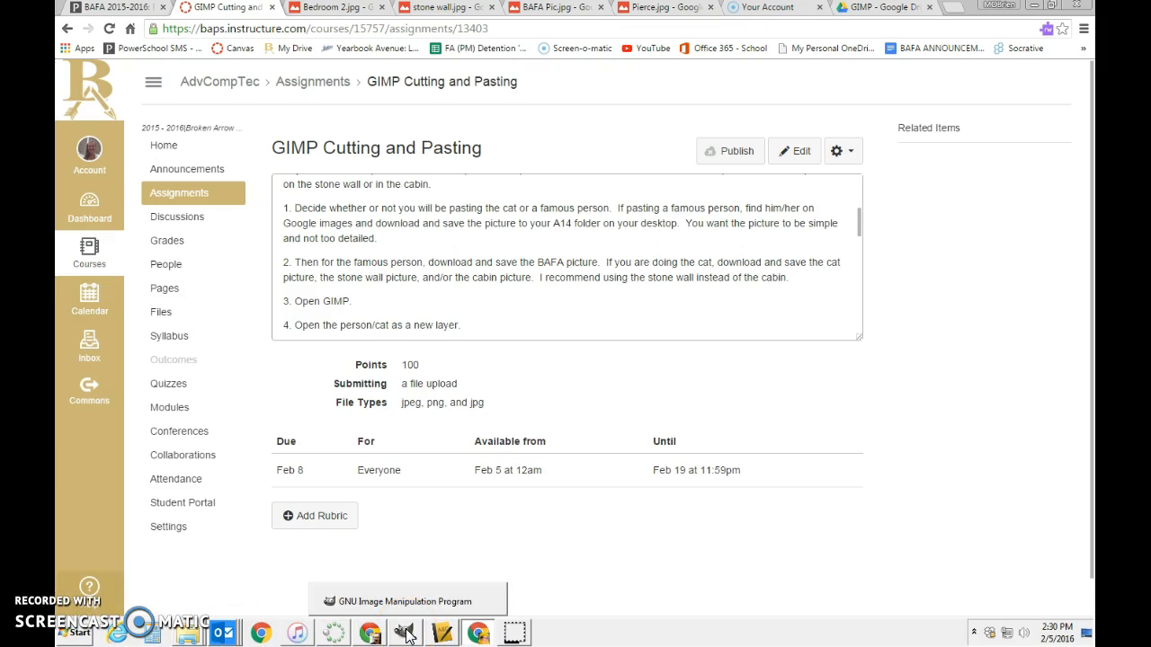
{"action": "left_click", "coordinate": [407, 635]}
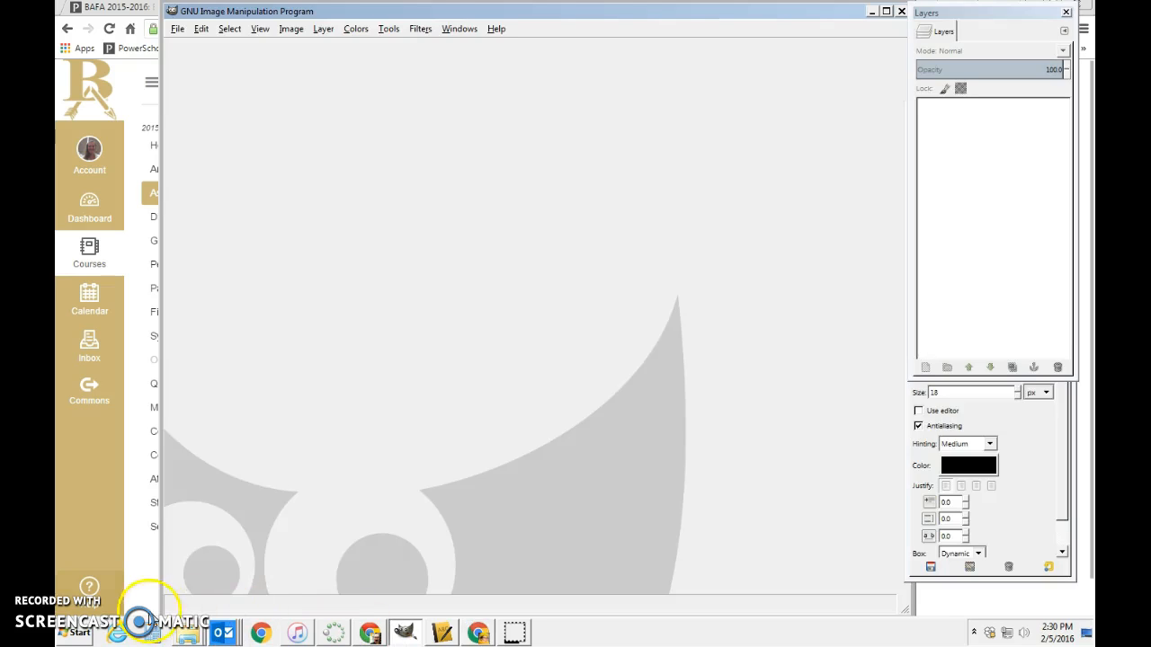
{"action": "left_click", "coordinate": [140, 561]}
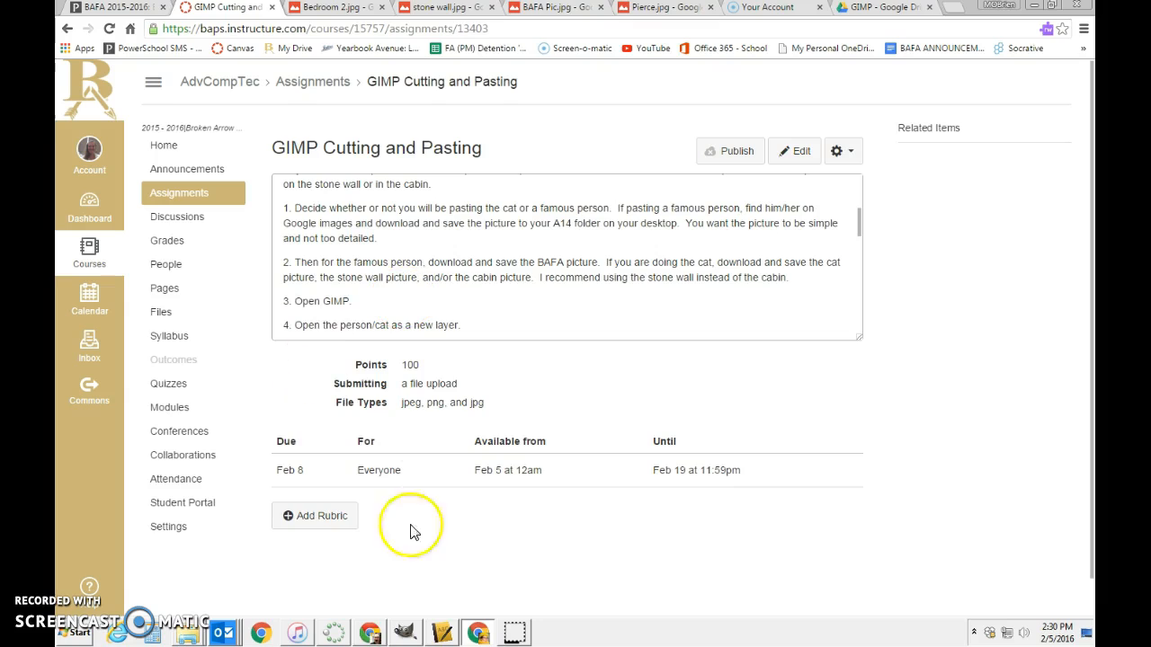
Switch to GIMP and open Pierce.jpg from the Famous Person @ BAFA folder inside A14 Colors.
{"action": "left_click", "coordinate": [405, 633]}
{"action": "left_click", "coordinate": [177, 29]}
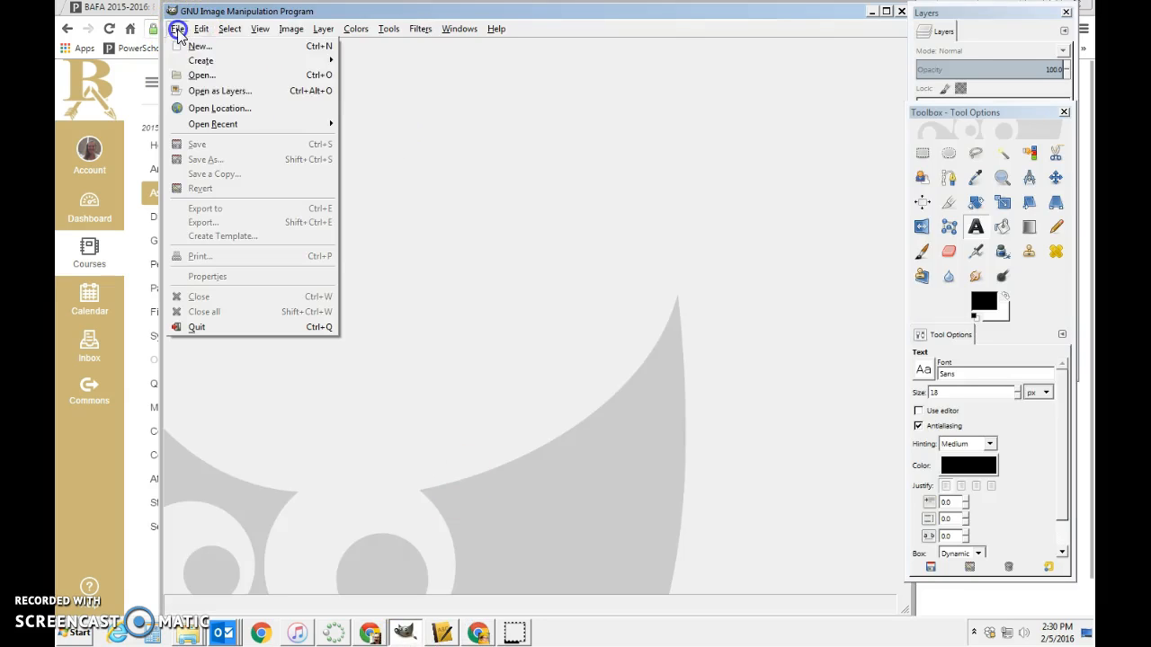
{"action": "left_click", "coordinate": [199, 77]}
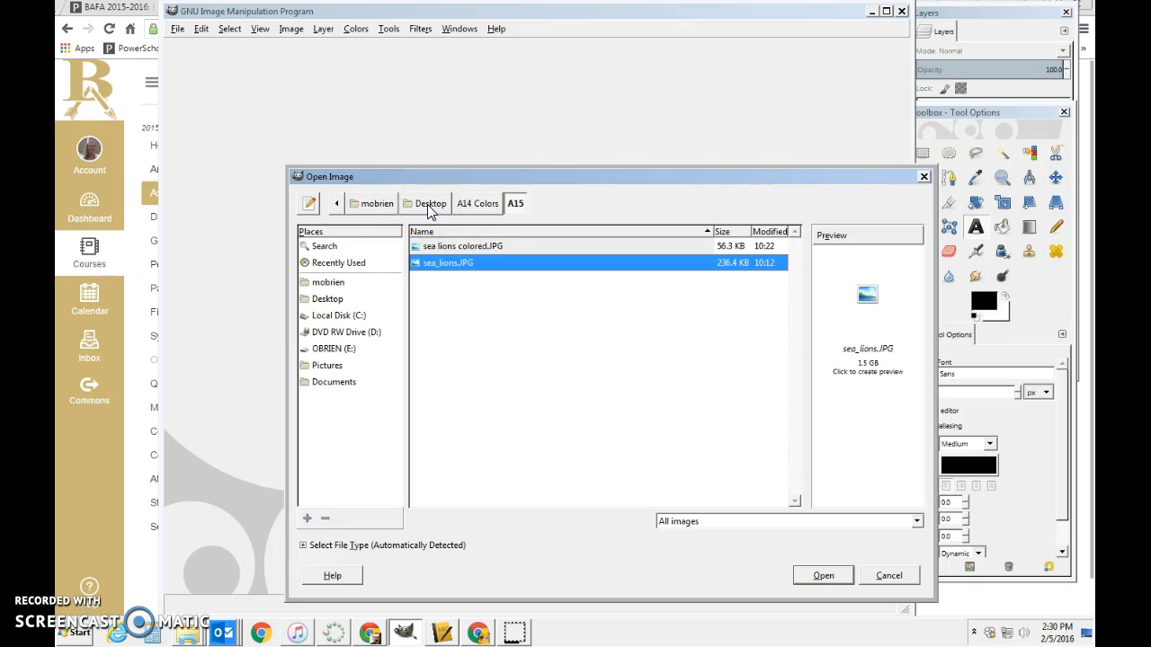
{"action": "left_click", "coordinate": [466, 204]}
{"action": "double_click", "coordinate": [441, 263]}
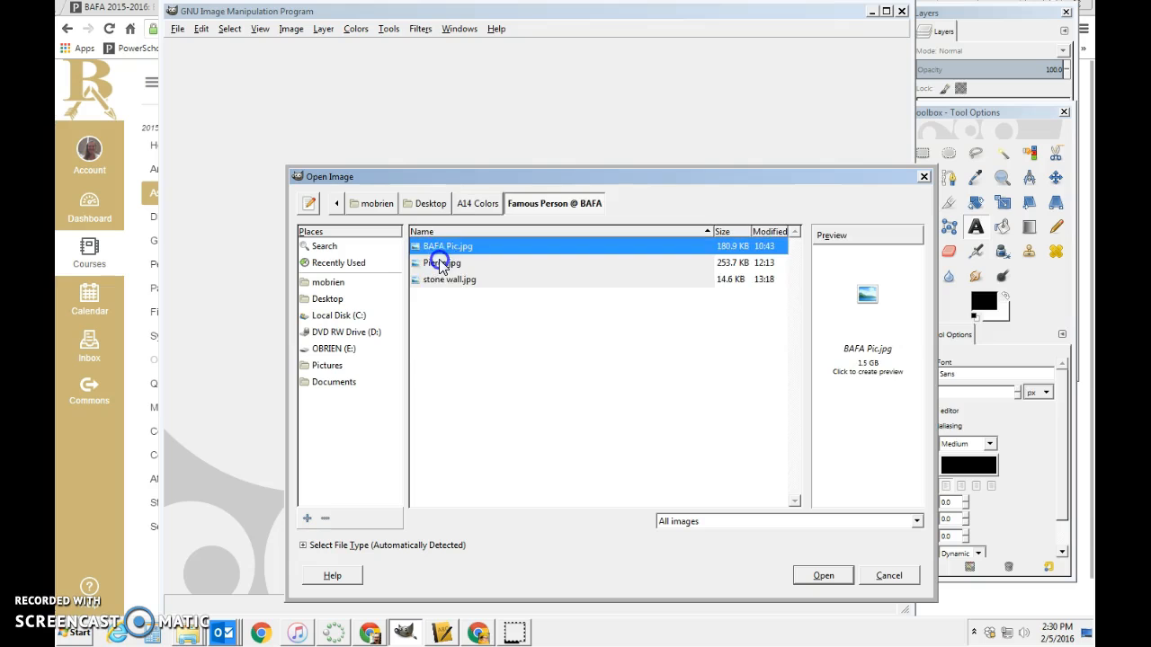
{"action": "left_click", "coordinate": [437, 264]}
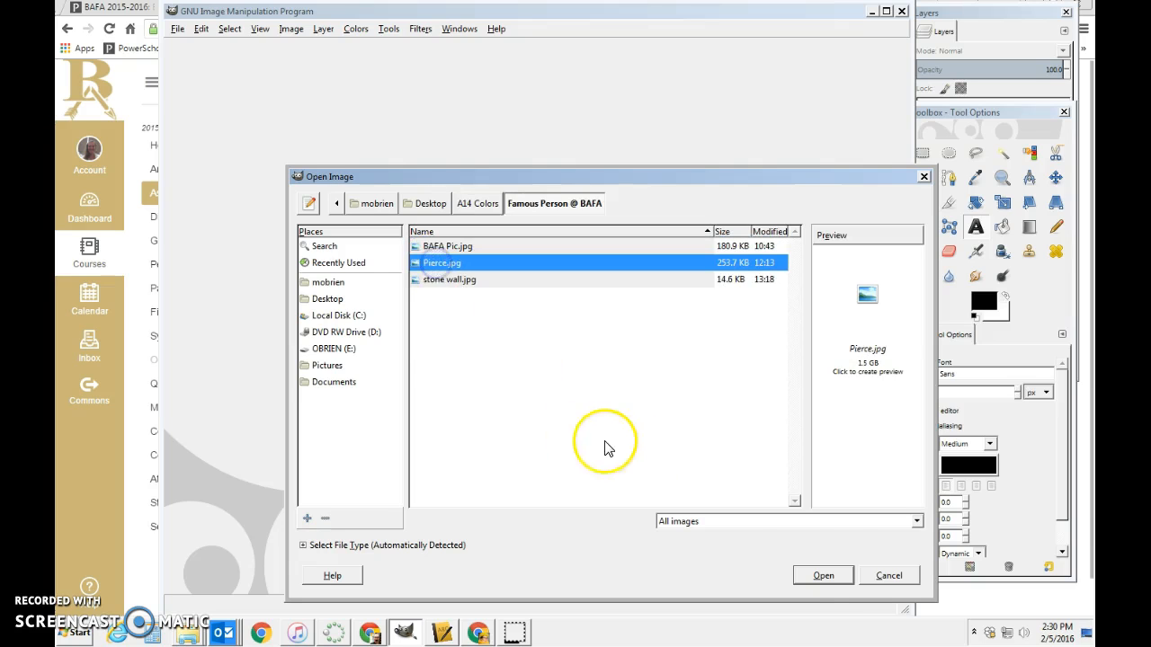
{"action": "left_click", "coordinate": [822, 576]}
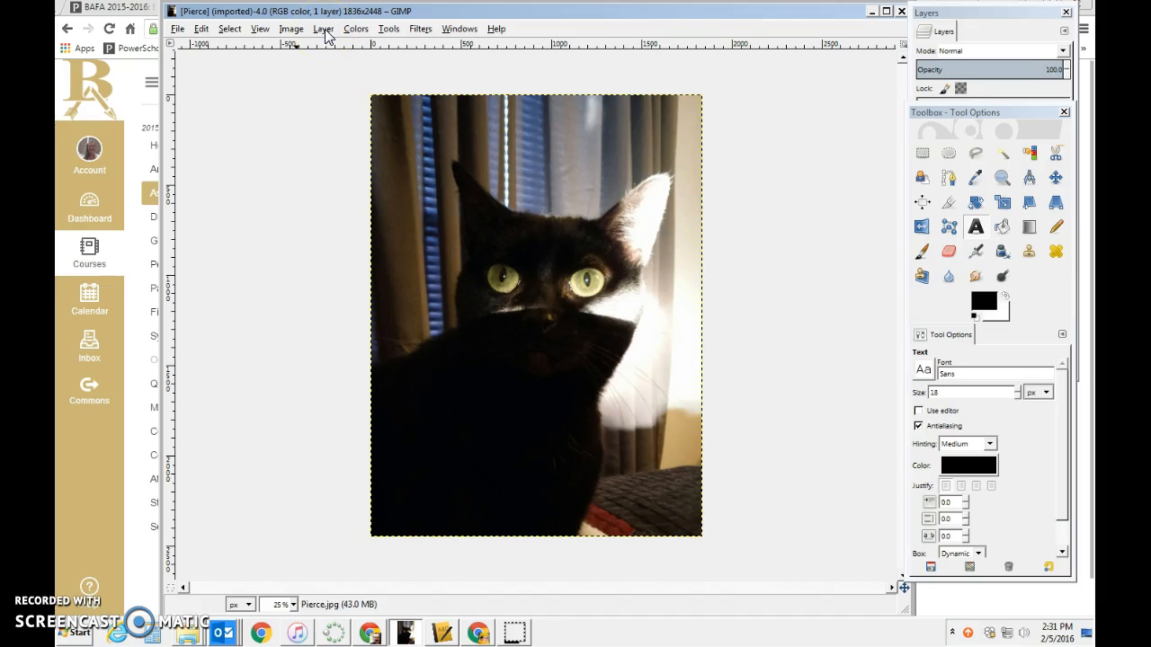
Zoom in on the cat picture in stages to 66.7% and examine its left edge.
{"action": "left_click", "coordinate": [260, 30]}
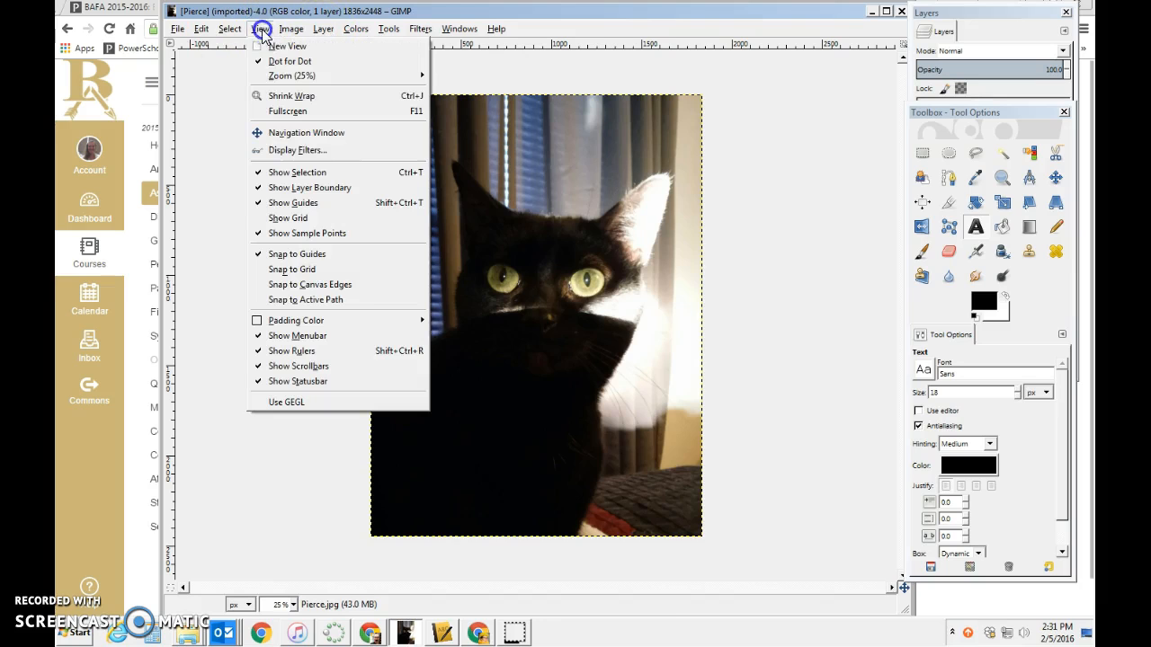
{"action": "mouse_move", "coordinate": [340, 84]}
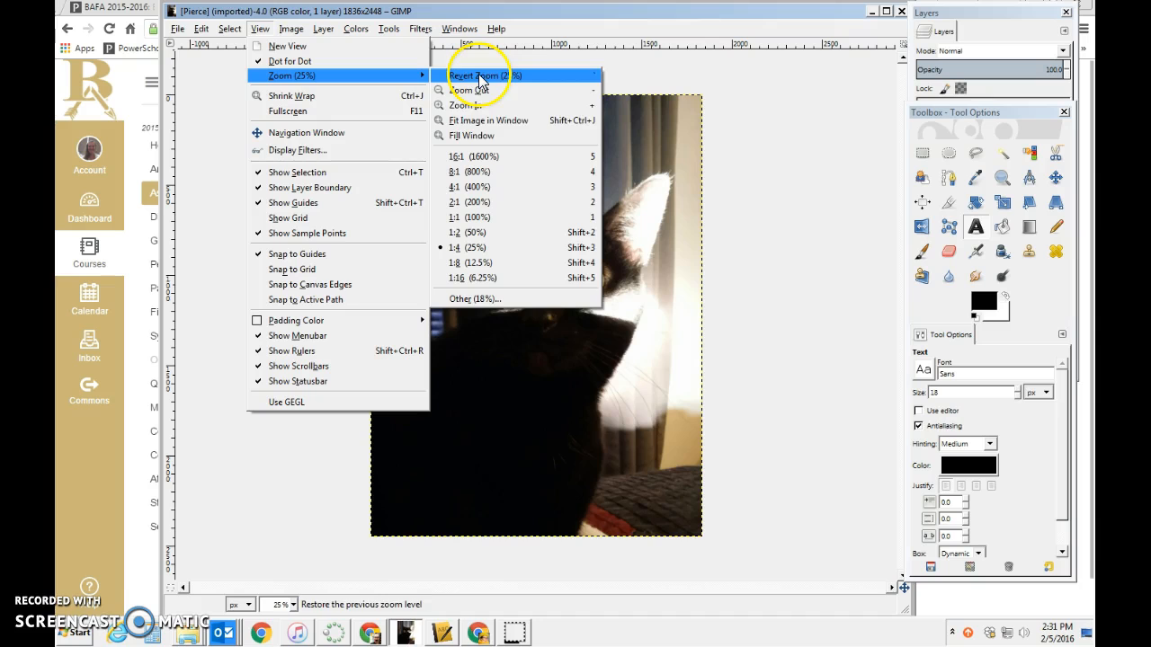
{"action": "left_click", "coordinate": [581, 119]}
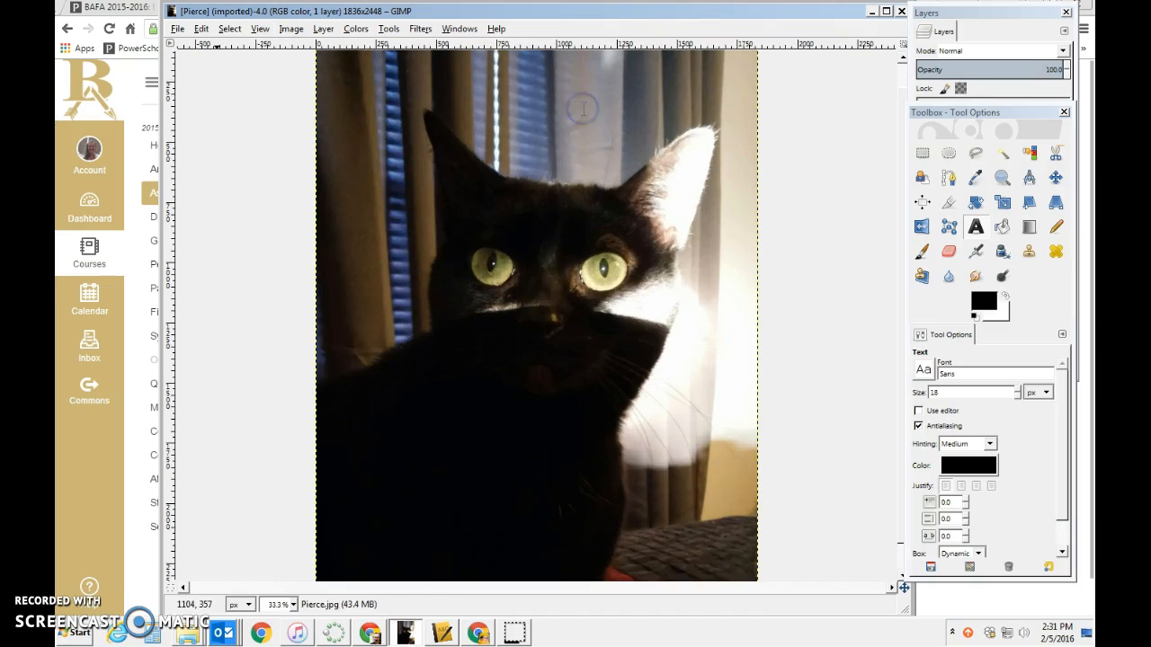
{"action": "left_click", "coordinate": [260, 30]}
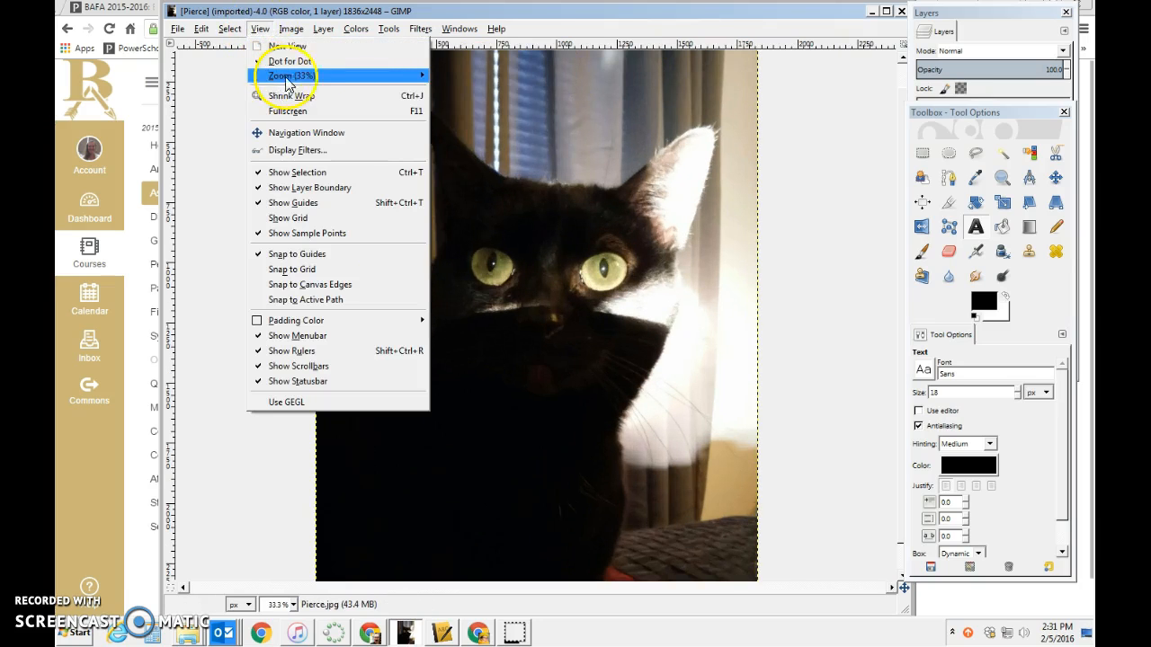
{"action": "mouse_move", "coordinate": [288, 76]}
{"action": "left_click", "coordinate": [495, 112]}
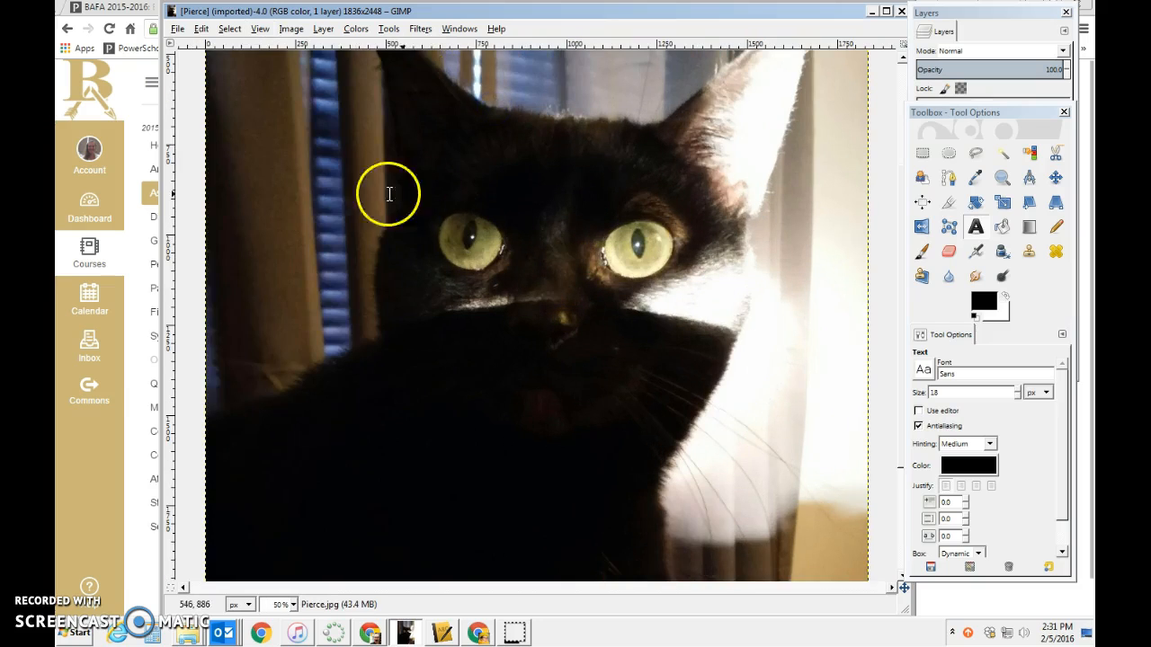
{"action": "left_click", "coordinate": [322, 29]}
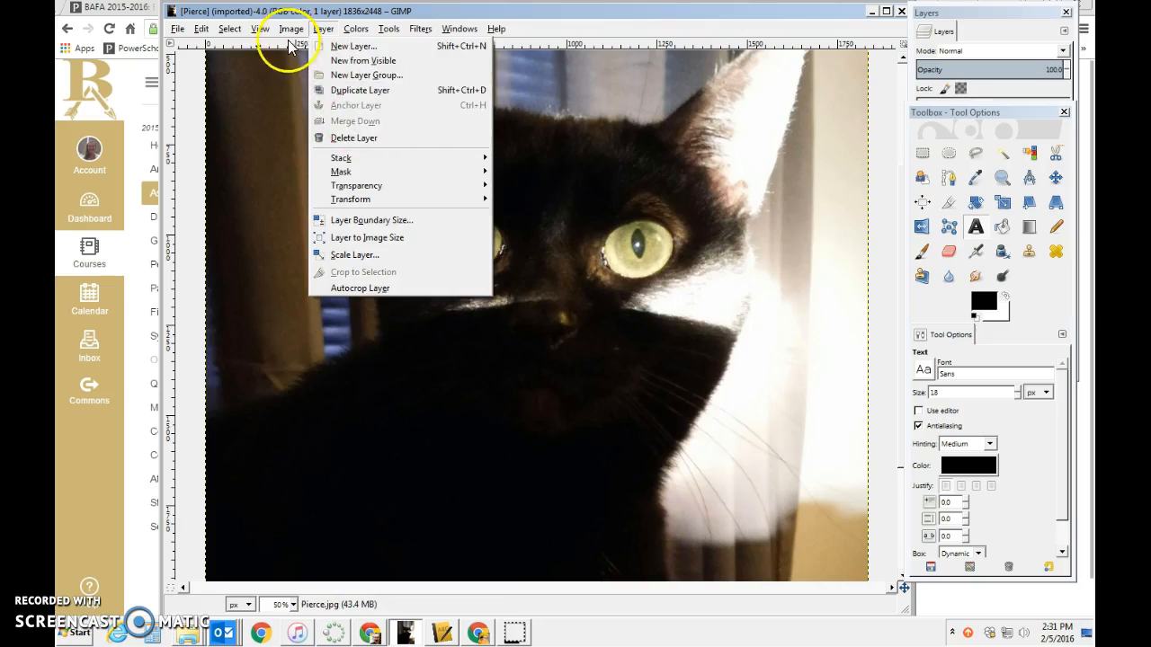
{"action": "left_click", "coordinate": [260, 28]}
{"action": "left_click", "coordinate": [260, 29]}
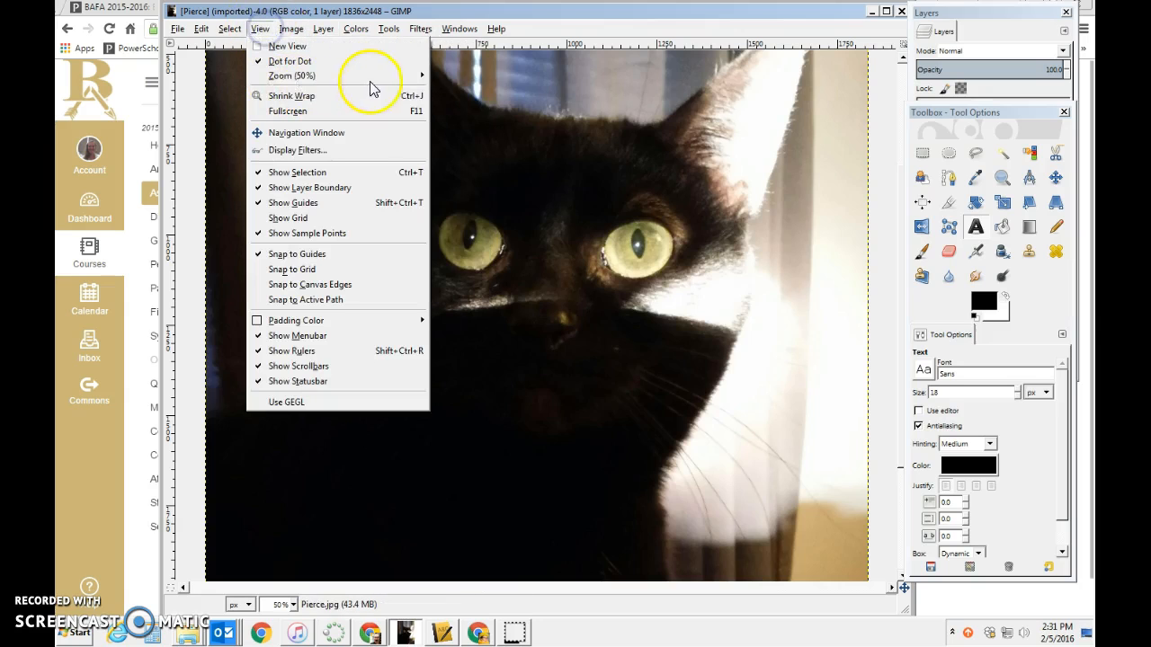
{"action": "mouse_move", "coordinate": [369, 75]}
{"action": "left_click", "coordinate": [472, 106]}
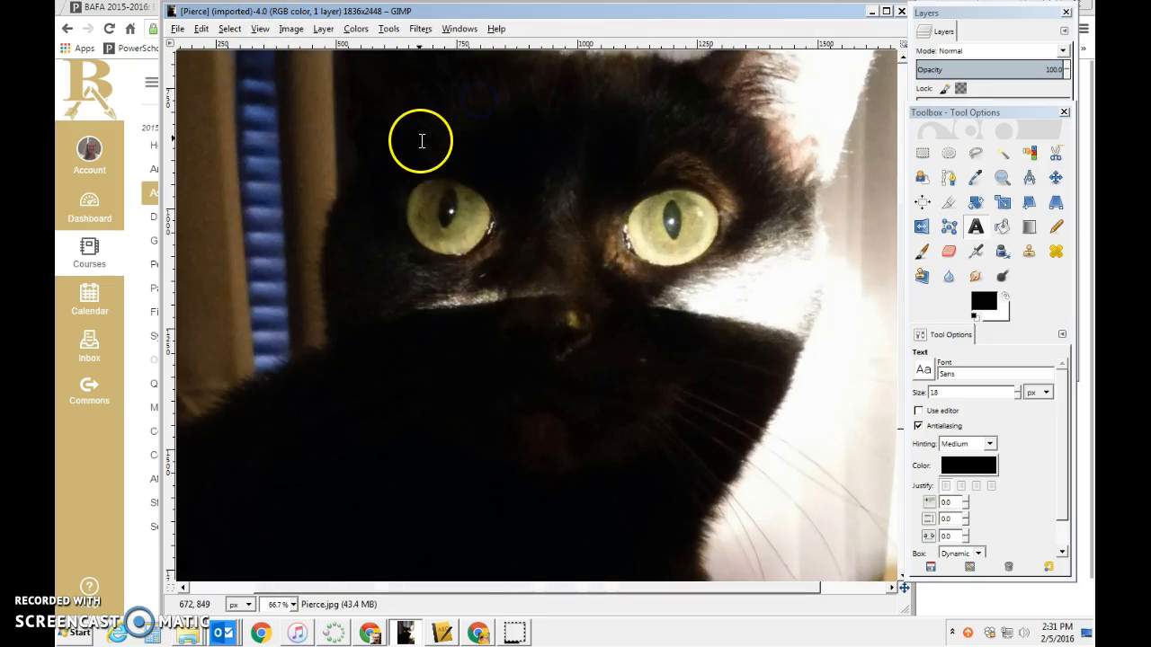
{"action": "left_click_drag", "start_coordinate": [776, 591], "coordinate": [695, 589]}
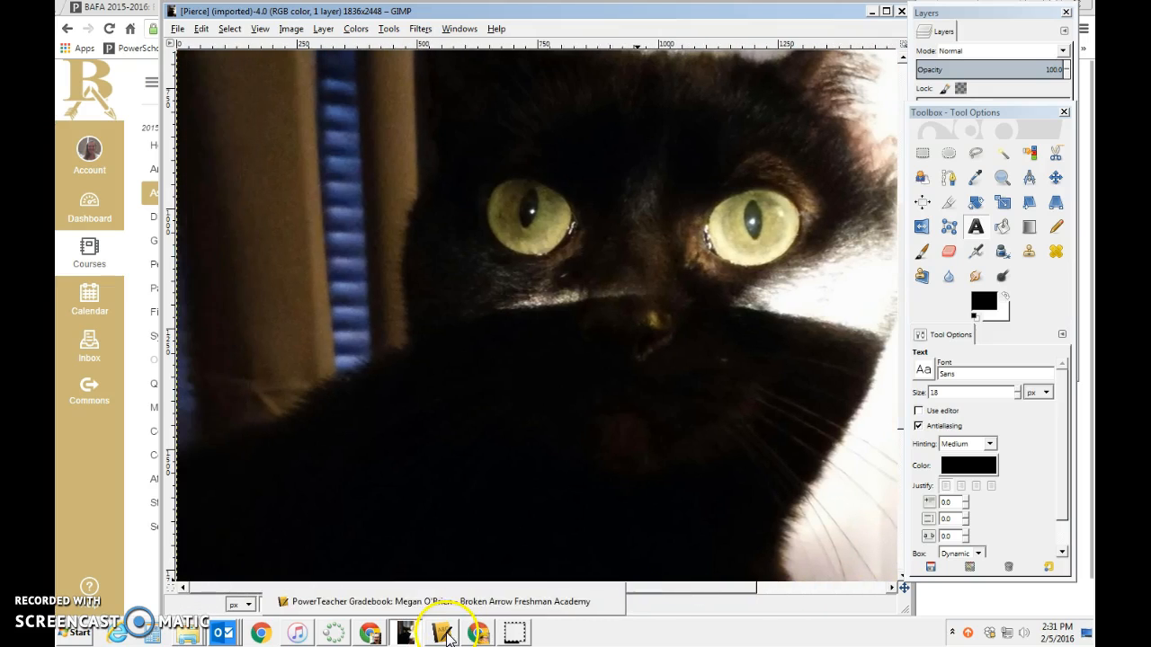
Switch to the assignment page in Chrome and read instructions 5 to 9 on zooming, outlining with Intelligent Scissors and copying.
{"action": "left_click", "coordinate": [480, 634]}
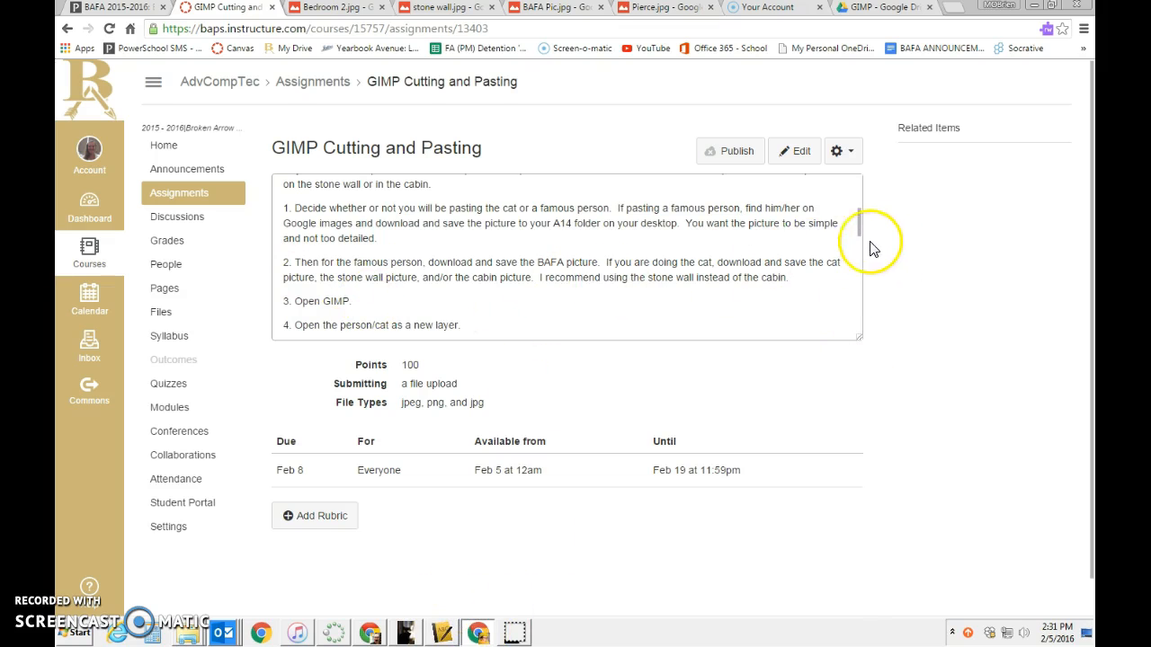
{"action": "left_click_drag", "start_coordinate": [858, 226], "coordinate": [859, 259]}
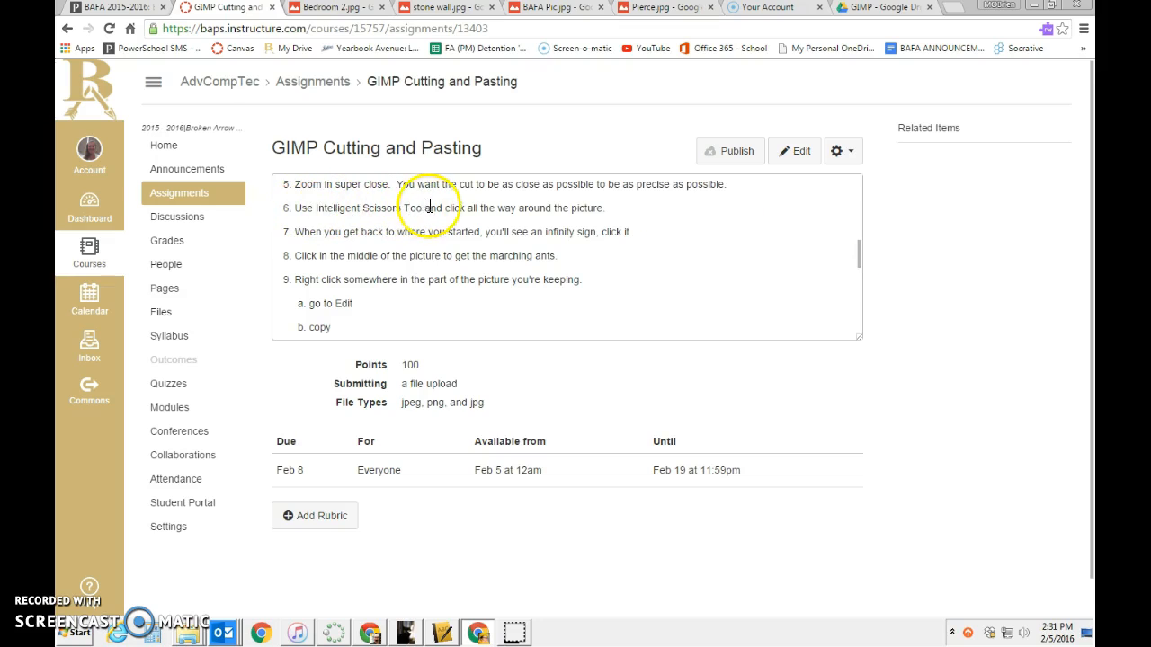
{"action": "left_click", "coordinate": [516, 634]}
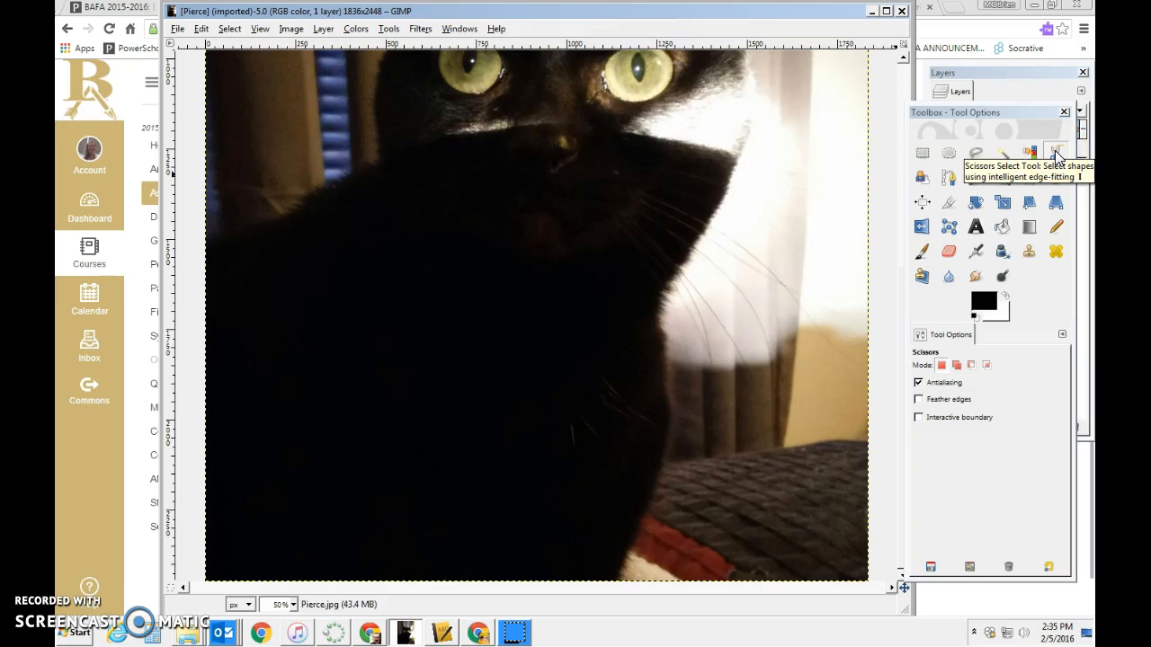
Start an Intelligent Scissors outline at the picture's lower-left corner, tracing up the picture's edge and along the cat's back to its neck.
{"action": "left_click", "coordinate": [208, 579]}
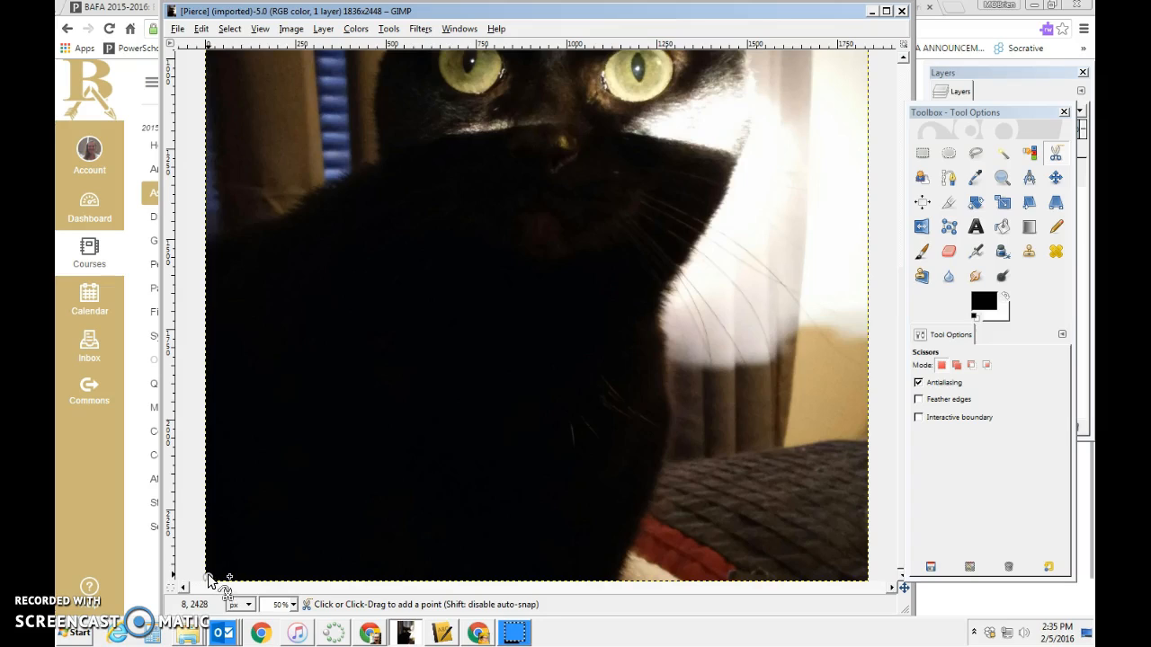
{"action": "mouse_move", "coordinate": [214, 561]}
{"action": "left_mouse_down"}
{"action": "mouse_move", "coordinate": [205, 459]}
{"action": "mouse_move", "coordinate": [225, 337]}
{"action": "left_mouse_up"}
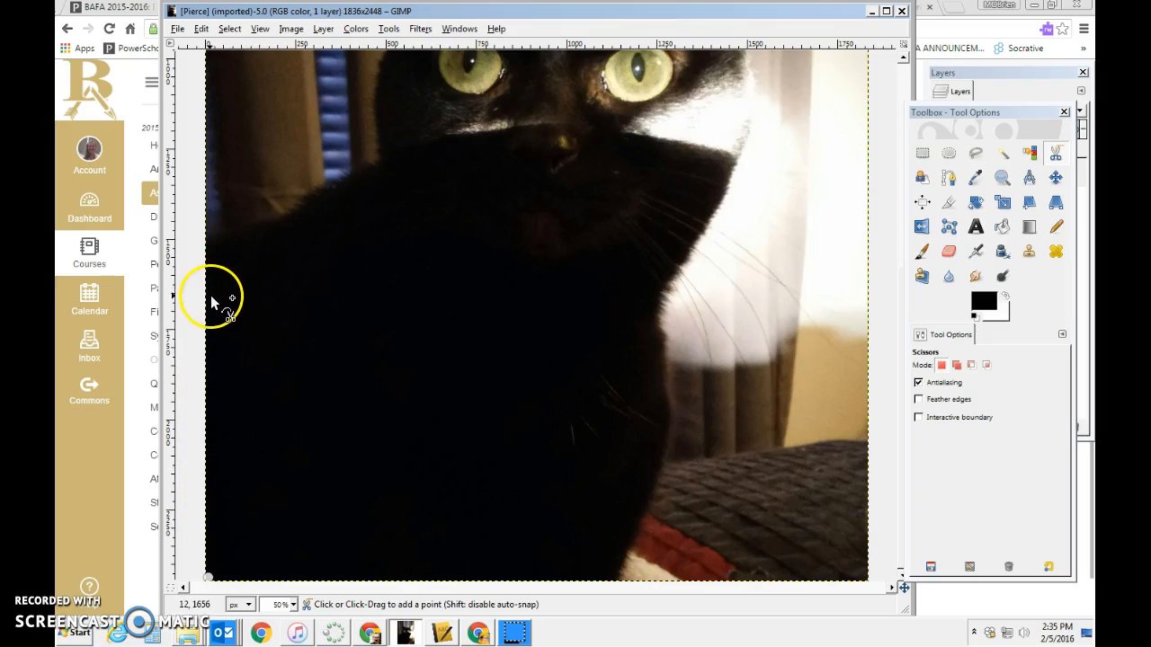
{"action": "left_click", "coordinate": [208, 298]}
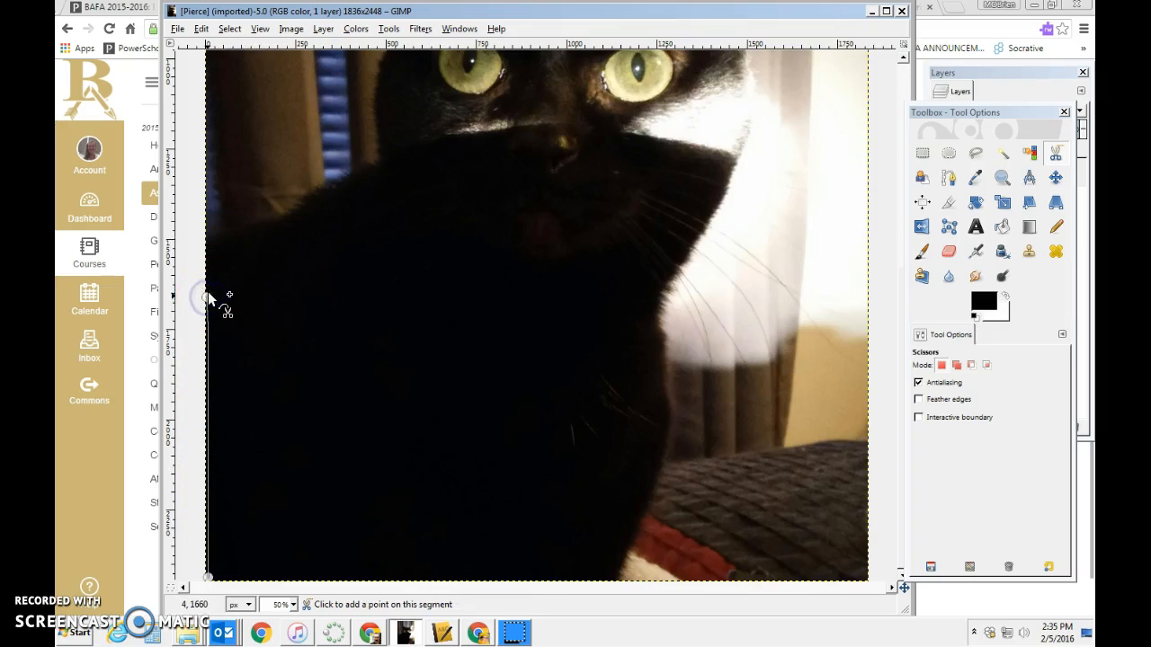
{"action": "left_click", "coordinate": [243, 251]}
{"action": "left_click", "coordinate": [273, 217]}
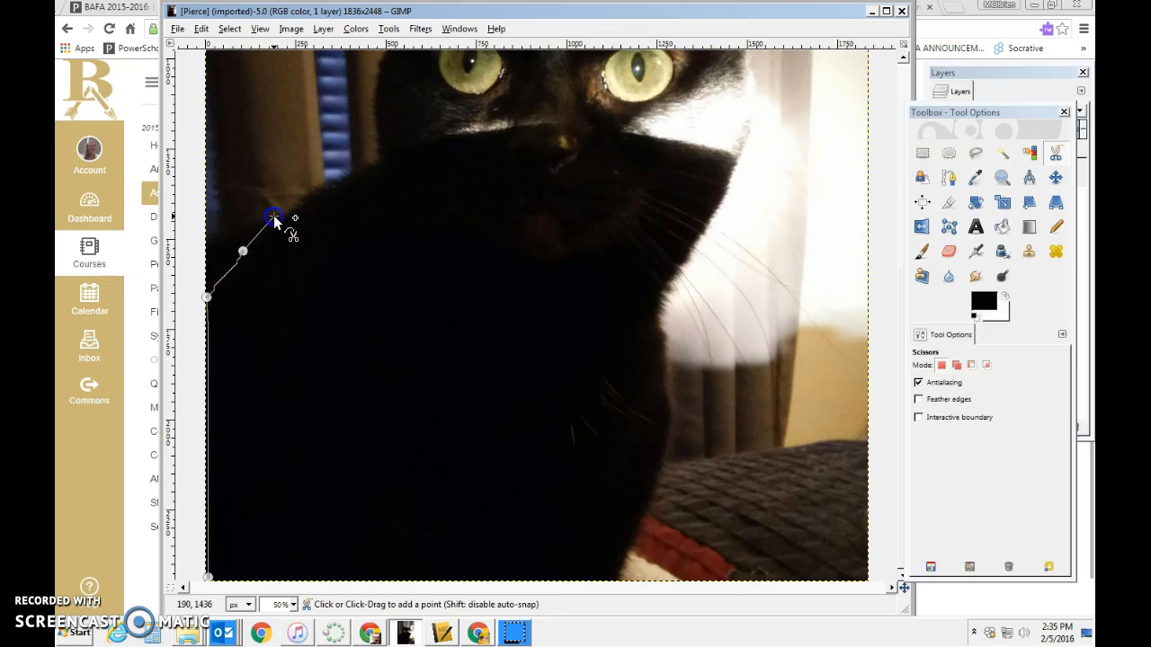
{"action": "left_click", "coordinate": [318, 186]}
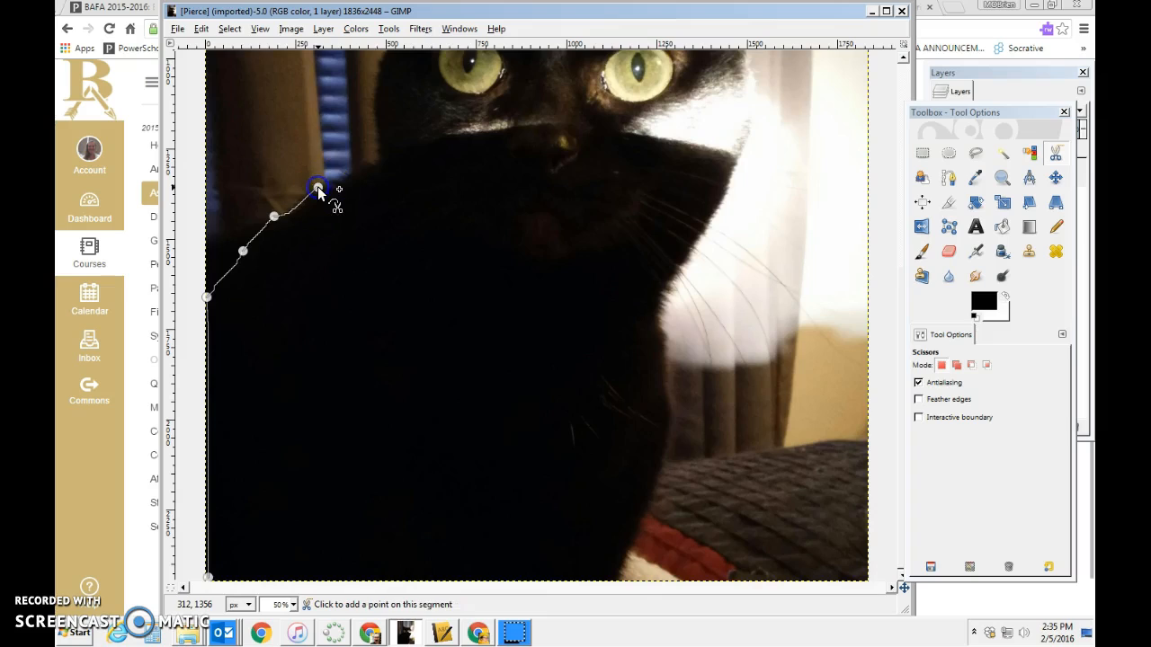
{"action": "left_click", "coordinate": [355, 171]}
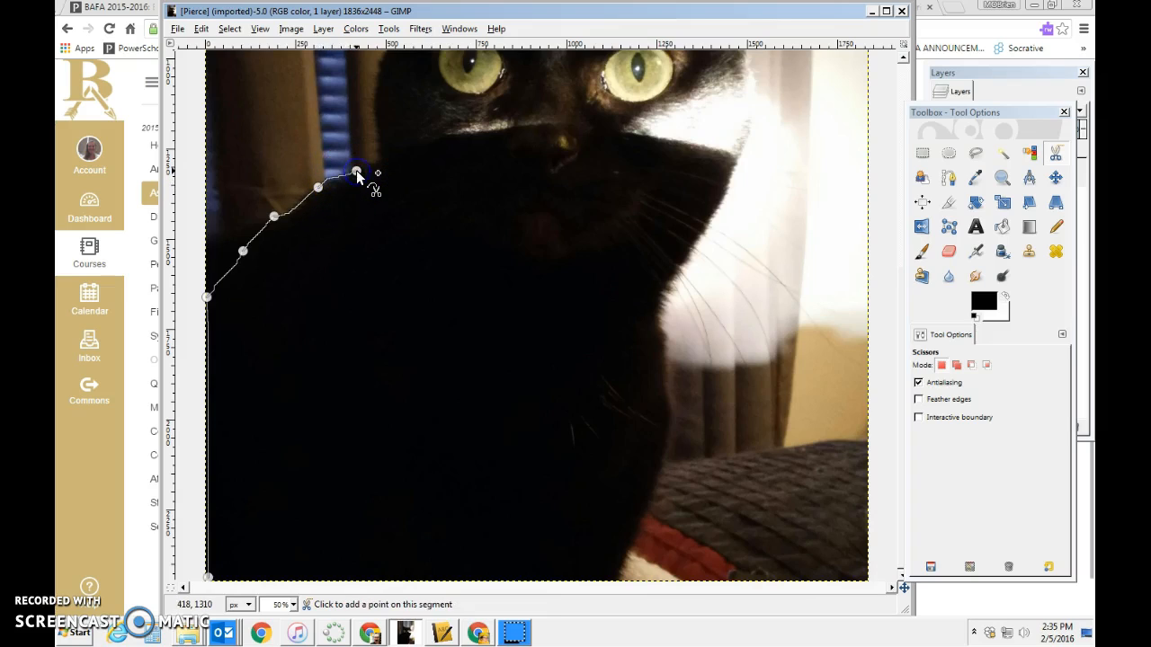
{"action": "left_click", "coordinate": [372, 163]}
{"action": "left_click", "coordinate": [384, 154]}
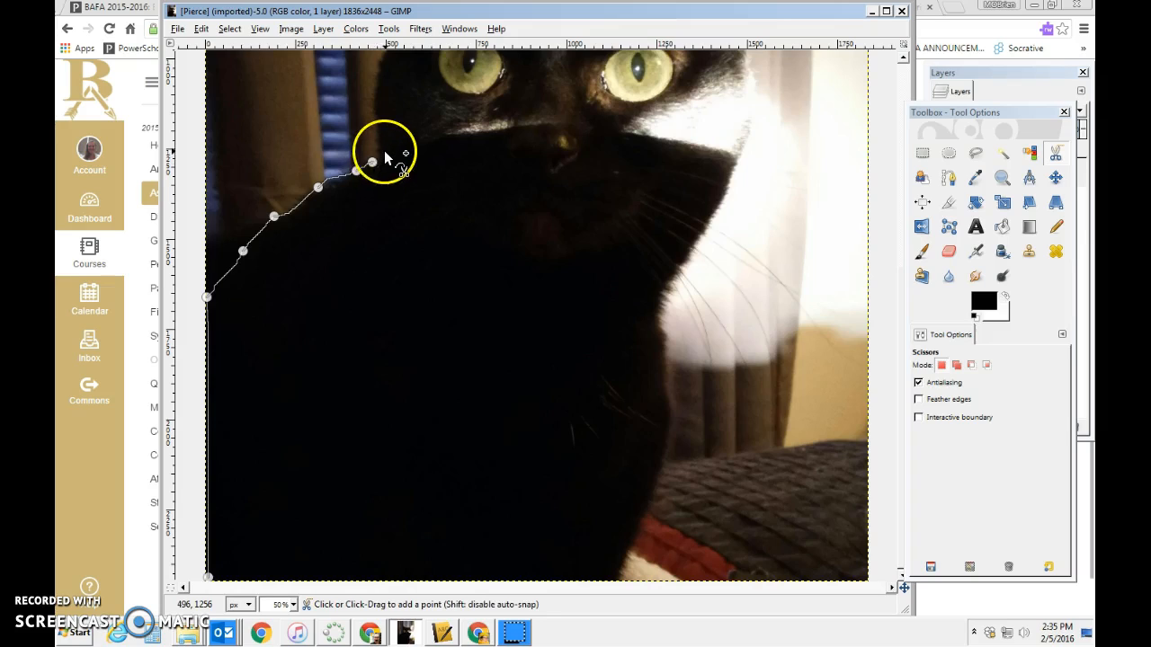
Continue the scissors outline from the cat's neck up the side of its head toward the ear.
{"action": "left_click", "coordinate": [377, 132]}
{"action": "left_click", "coordinate": [373, 98]}
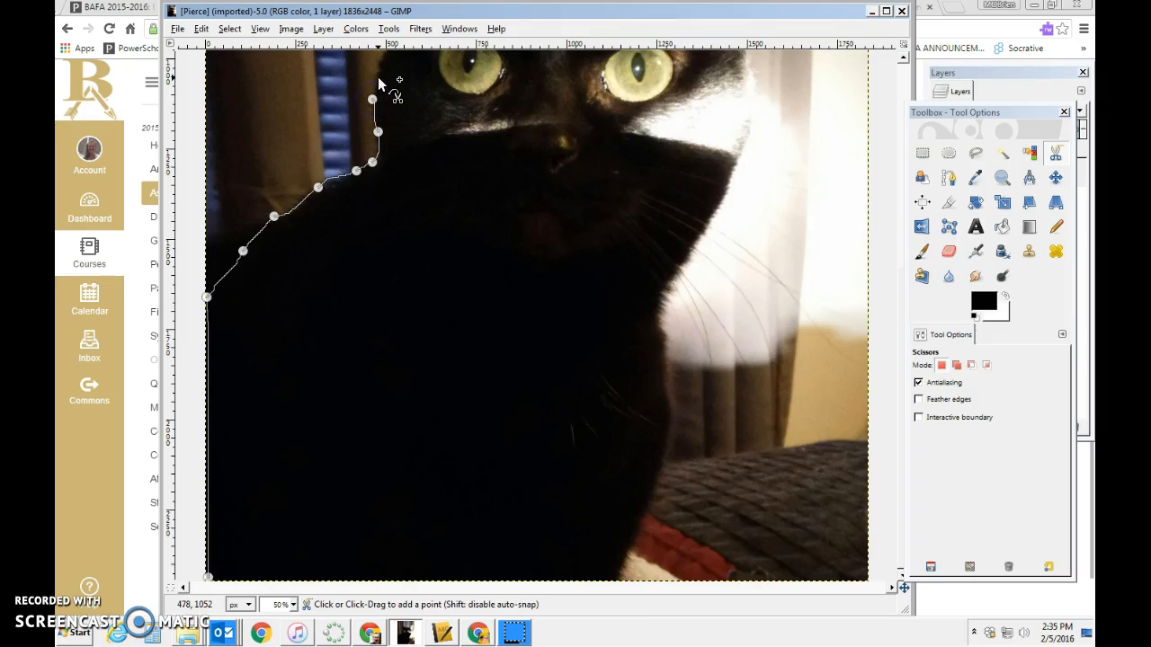
{"action": "left_click", "coordinate": [378, 80]}
{"action": "left_click", "coordinate": [379, 60]}
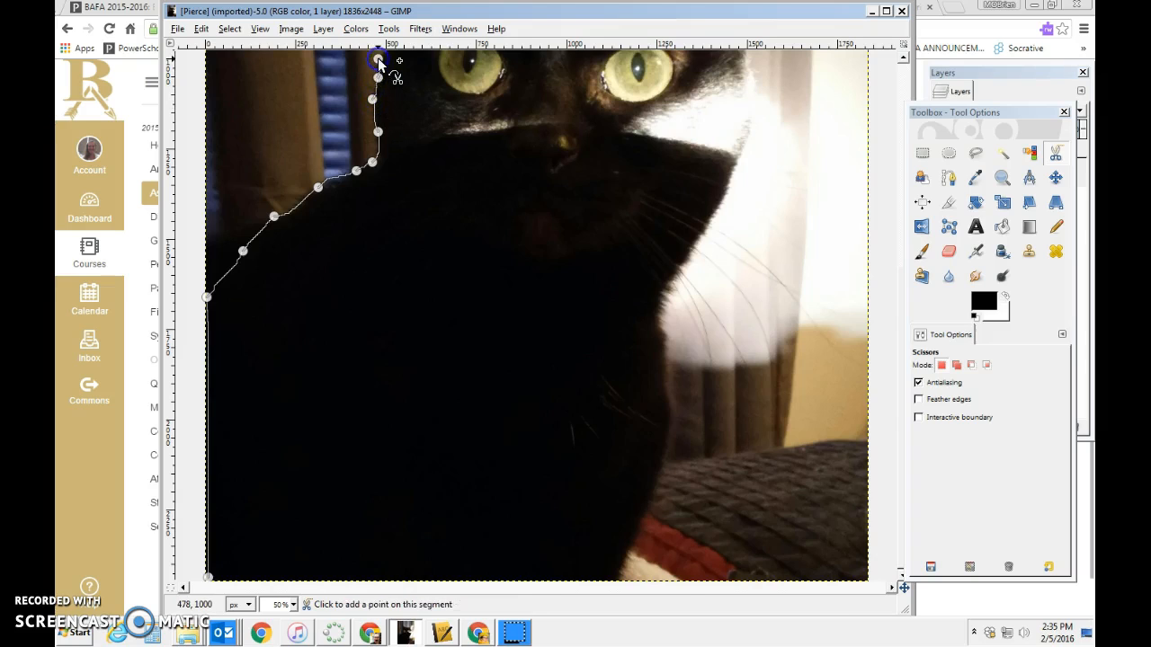
{"action": "scroll", "coordinate": [440, 301], "scroll_direction": "up", "scroll_amount": 1}
{"action": "scroll", "coordinate": [438, 300], "scroll_direction": "up", "scroll_amount": 3}
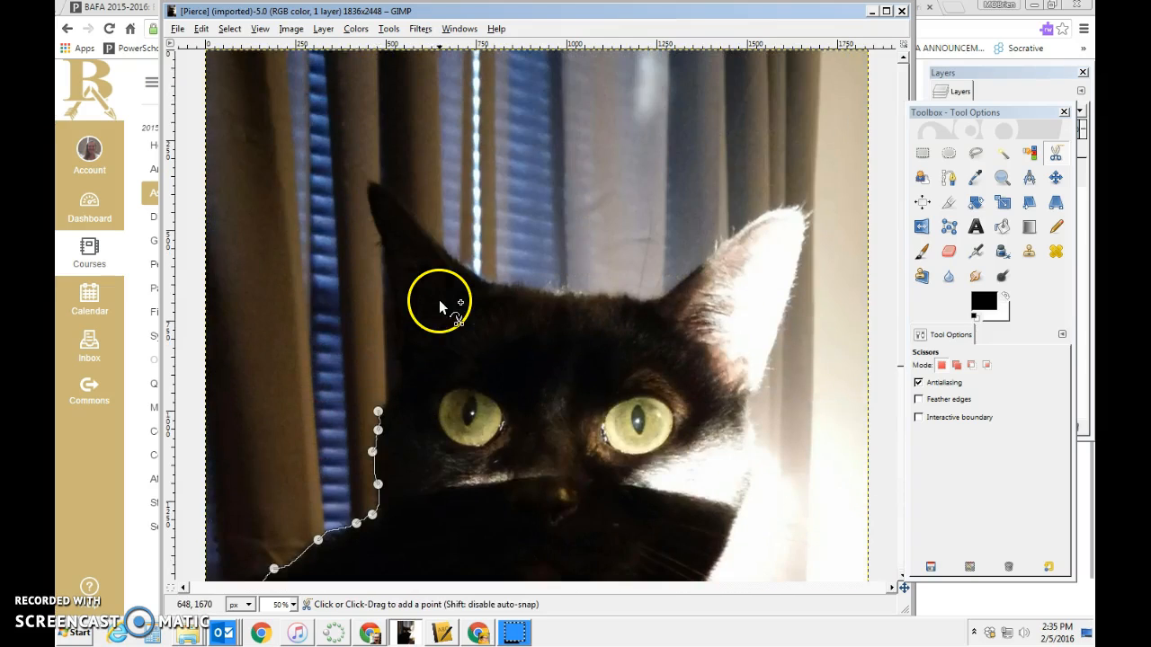
{"action": "left_click", "coordinate": [387, 403]}
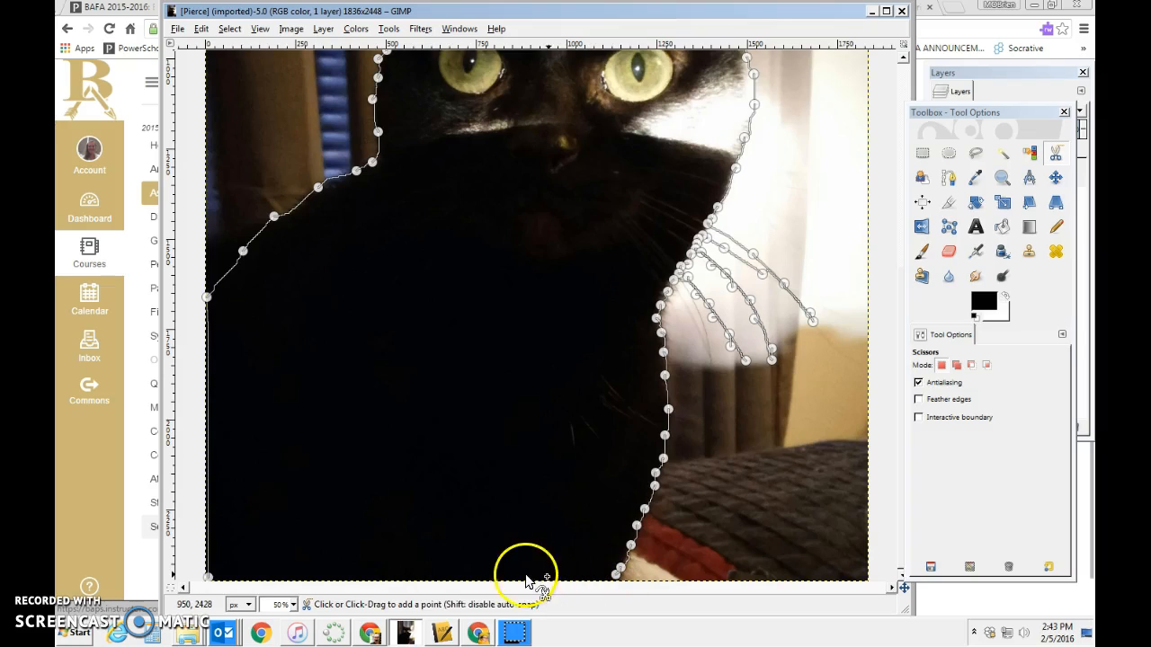
Close the scissors outline at its starting point and convert it into a selection around the cat.
{"action": "left_click", "coordinate": [209, 576]}
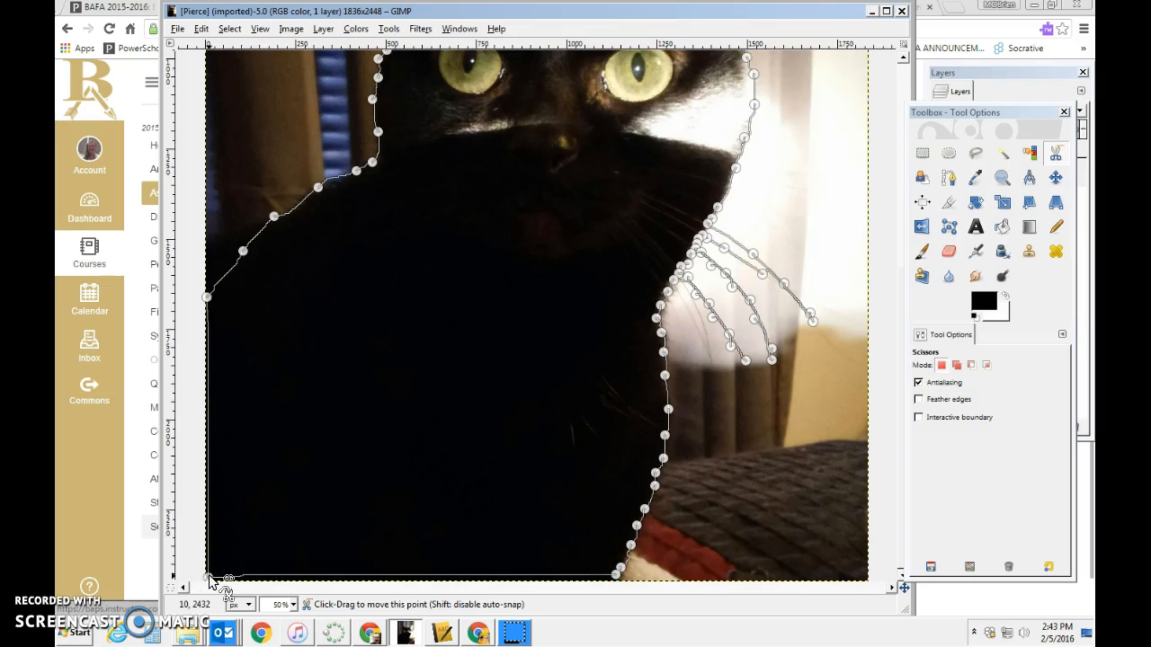
{"action": "left_click", "coordinate": [391, 384]}
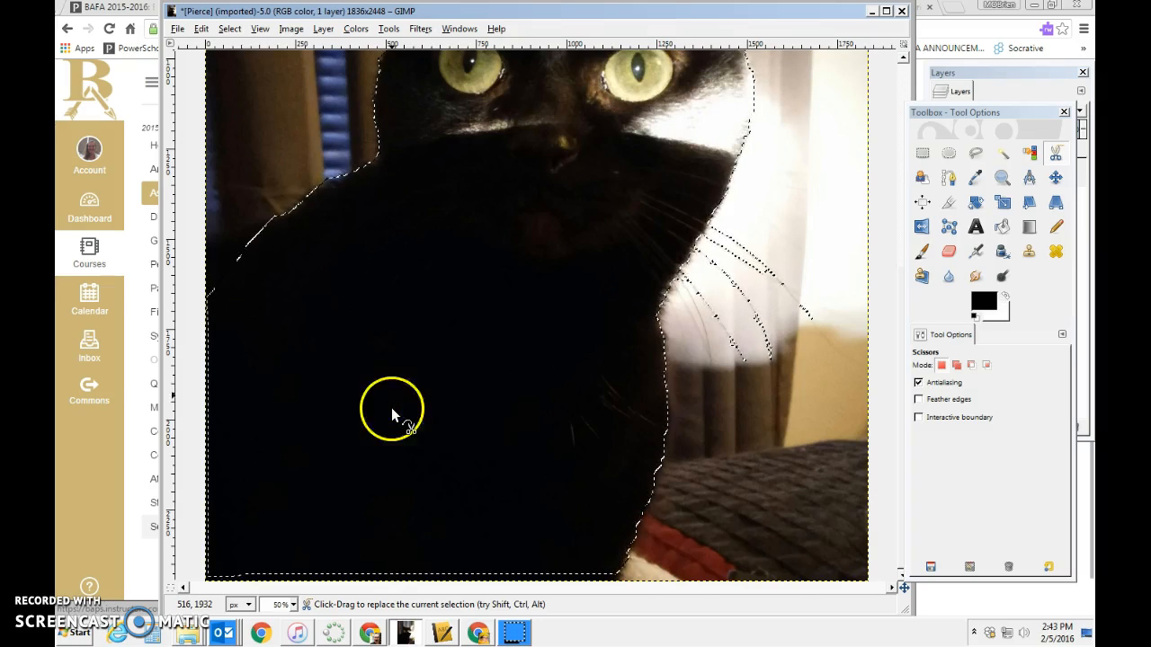
Check instructions 8 to 10 on the assignment page in Chrome, and copy the selected cat in GIMP.
{"action": "left_click", "coordinate": [475, 635]}
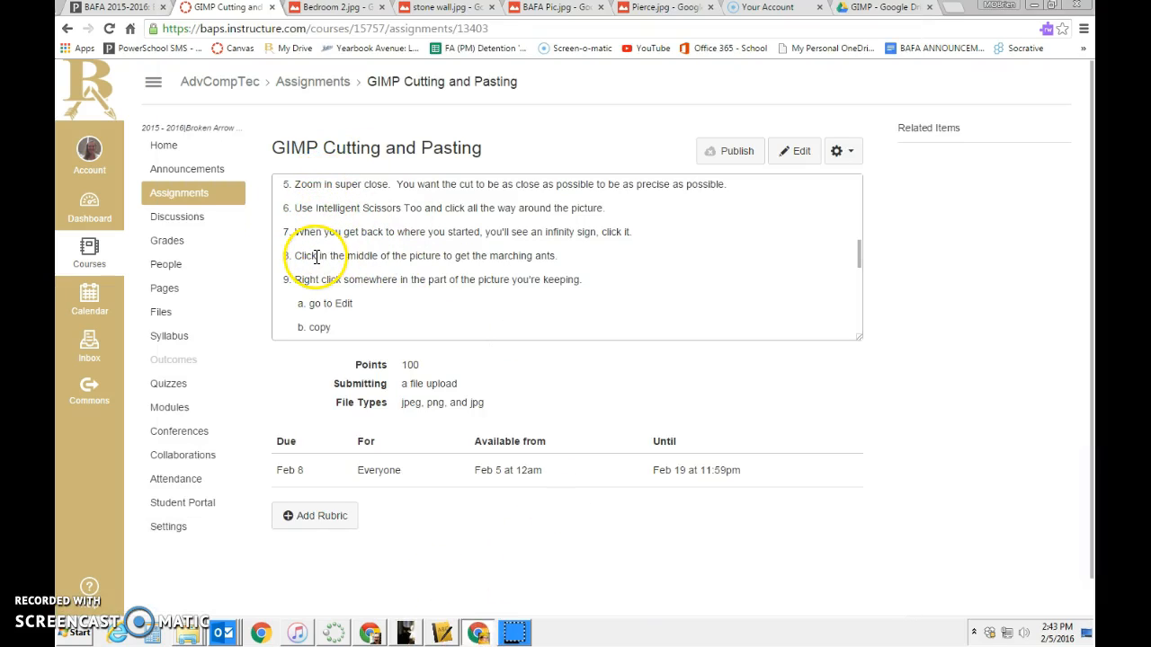
{"action": "scroll", "coordinate": [534, 282], "scroll_direction": "down", "scroll_amount": 1}
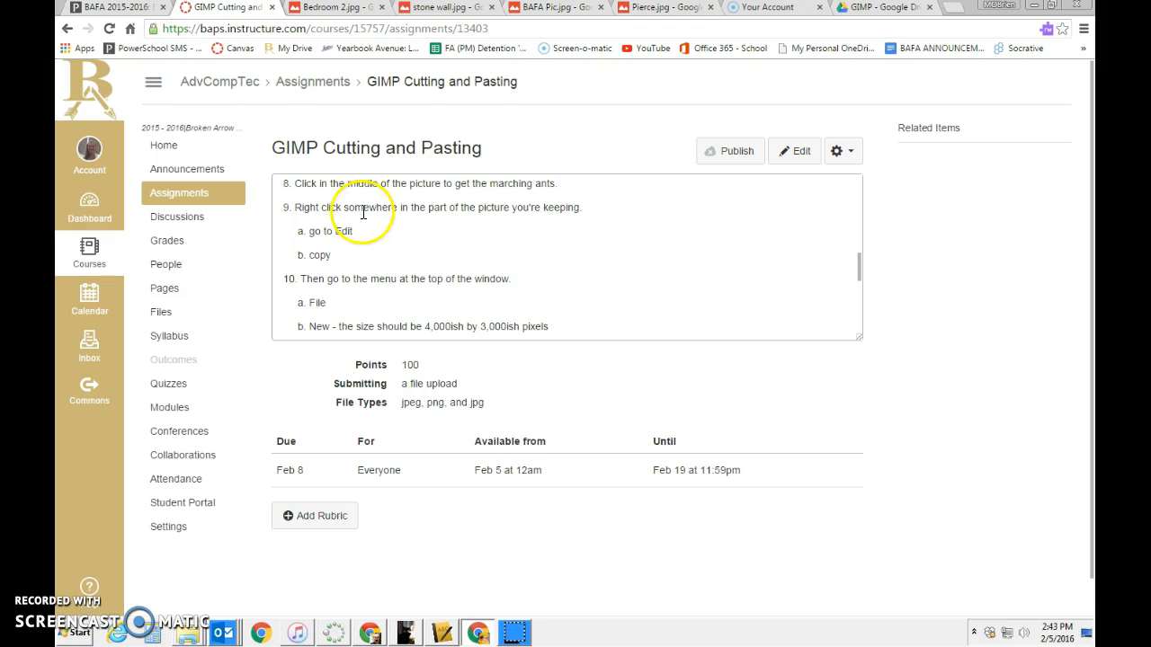
{"action": "left_click", "coordinate": [412, 621]}
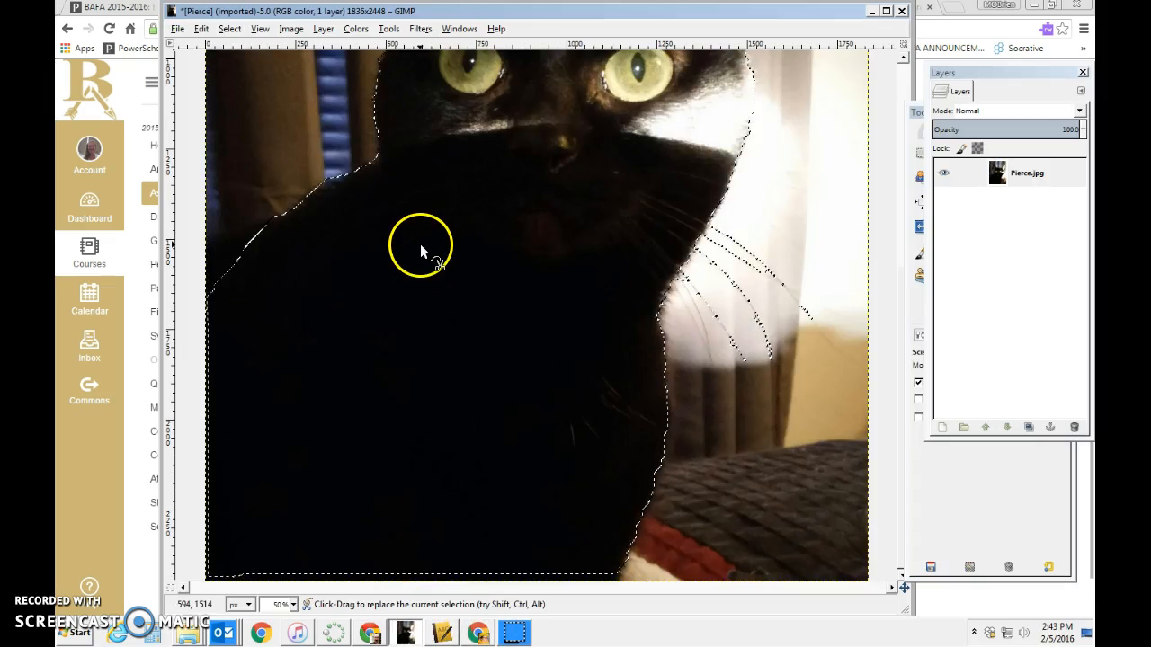
{"action": "right_click", "coordinate": [431, 243]}
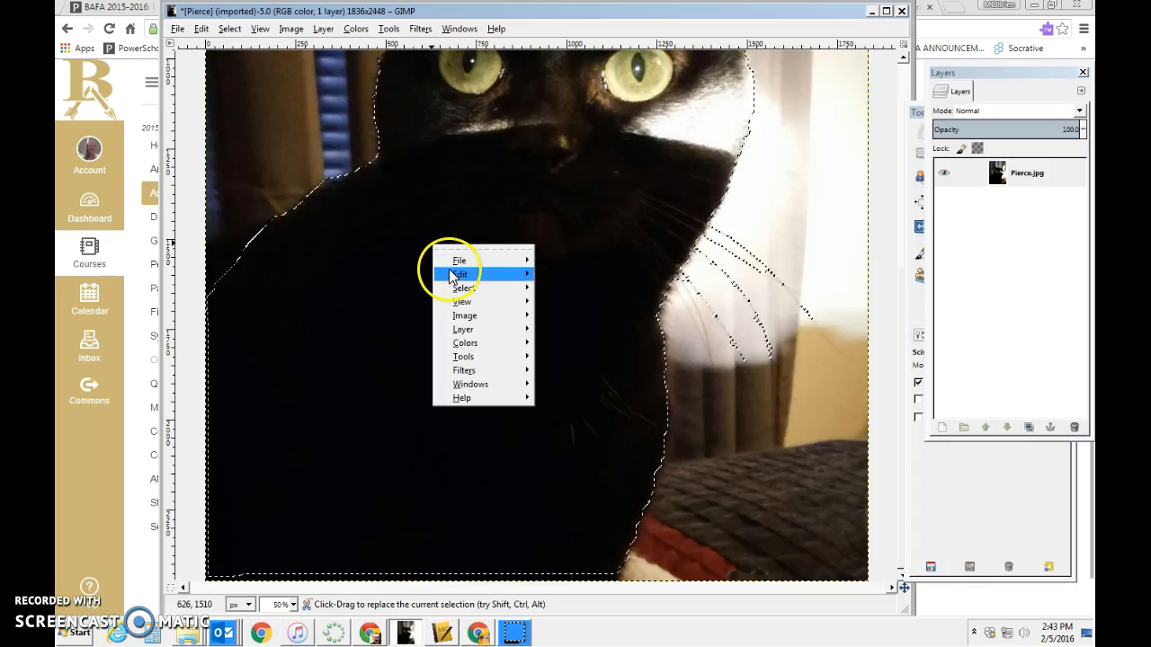
{"action": "mouse_move", "coordinate": [449, 274]}
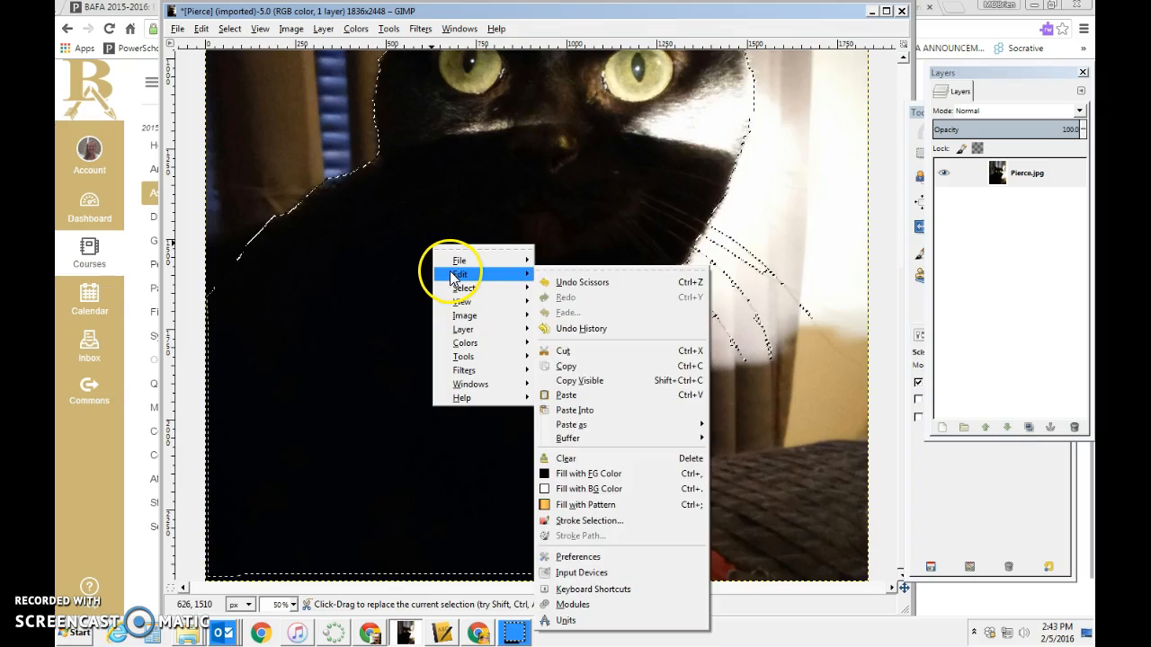
{"action": "left_click", "coordinate": [573, 366]}
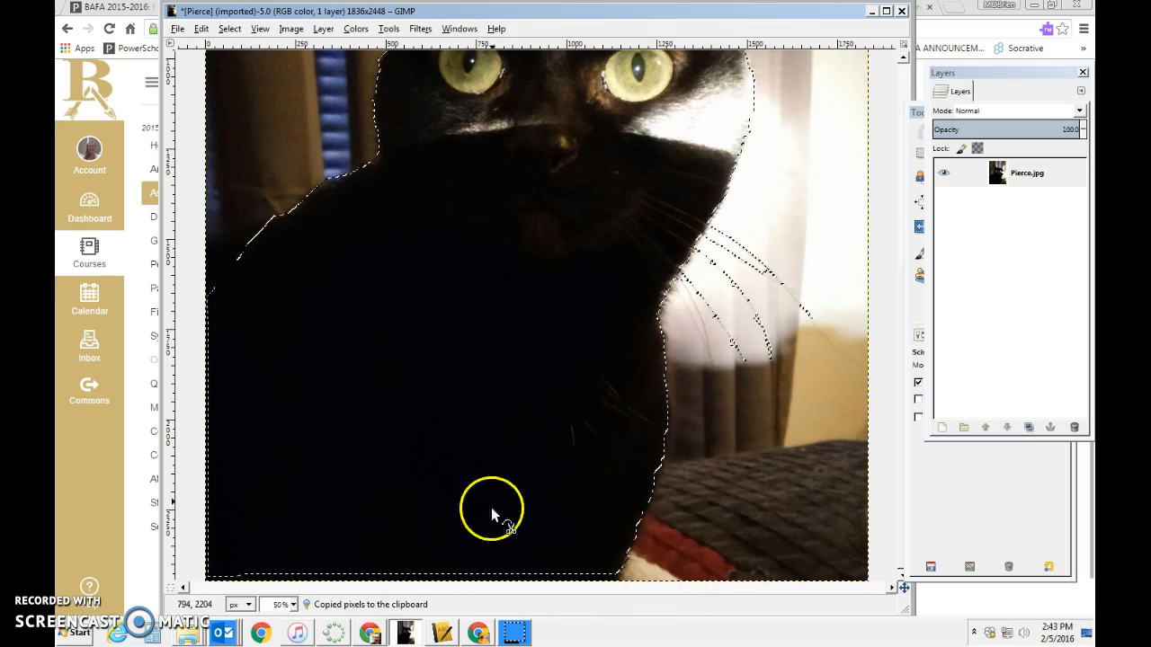
Check instruction 10 in Chrome, and create a new 4170 × 3180 pixel image in GIMP with its window maximized.
{"action": "left_click", "coordinate": [474, 633]}
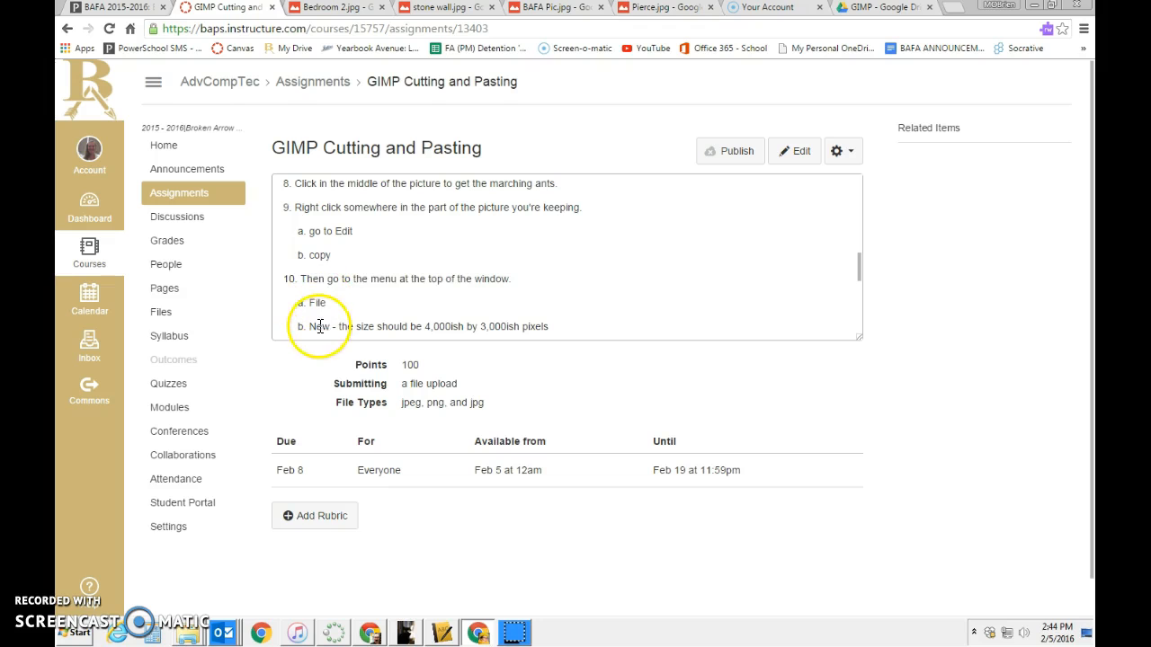
{"action": "left_click", "coordinate": [405, 633]}
{"action": "left_click", "coordinate": [183, 32]}
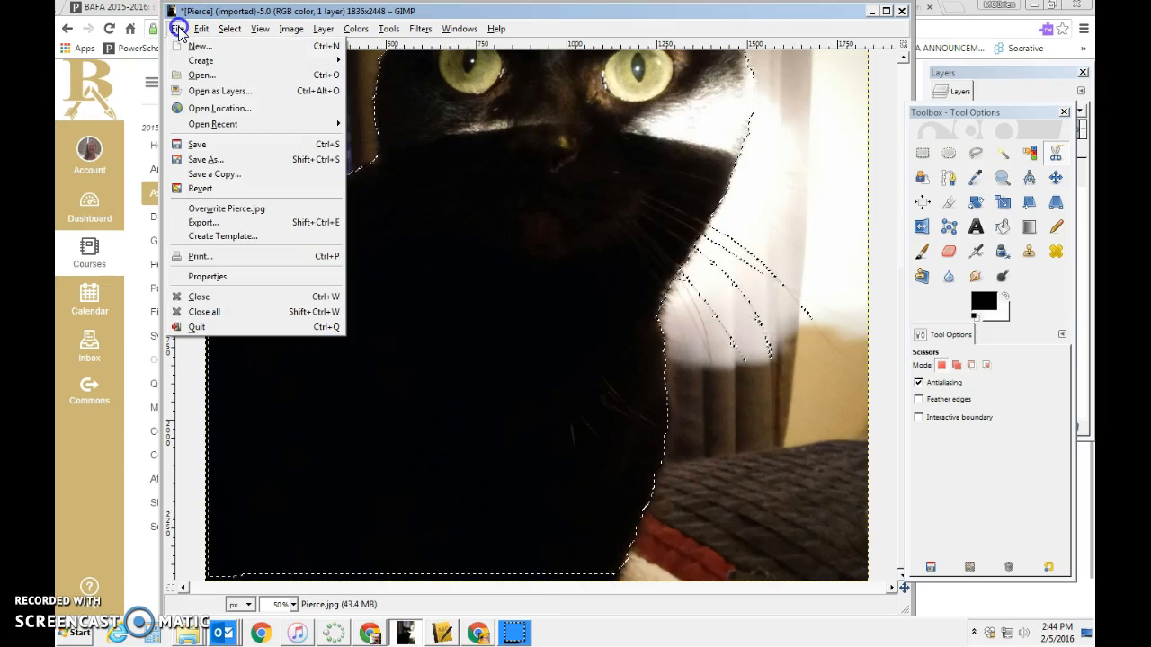
{"action": "left_click", "coordinate": [190, 46]}
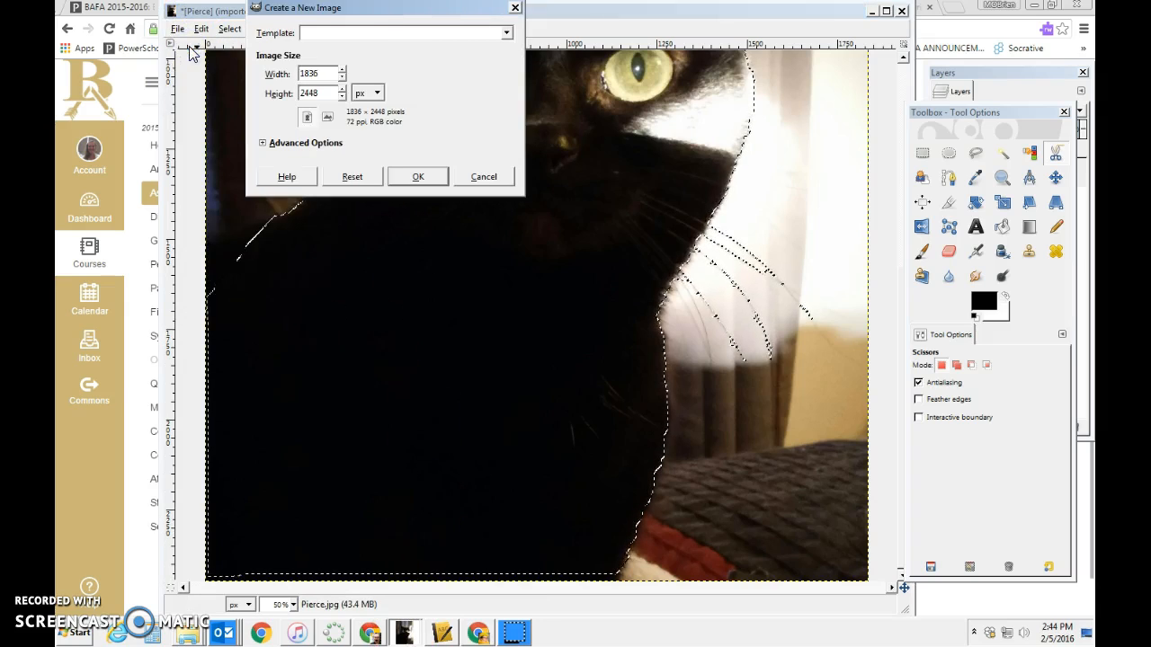
{"action": "left_click", "coordinate": [341, 70]}
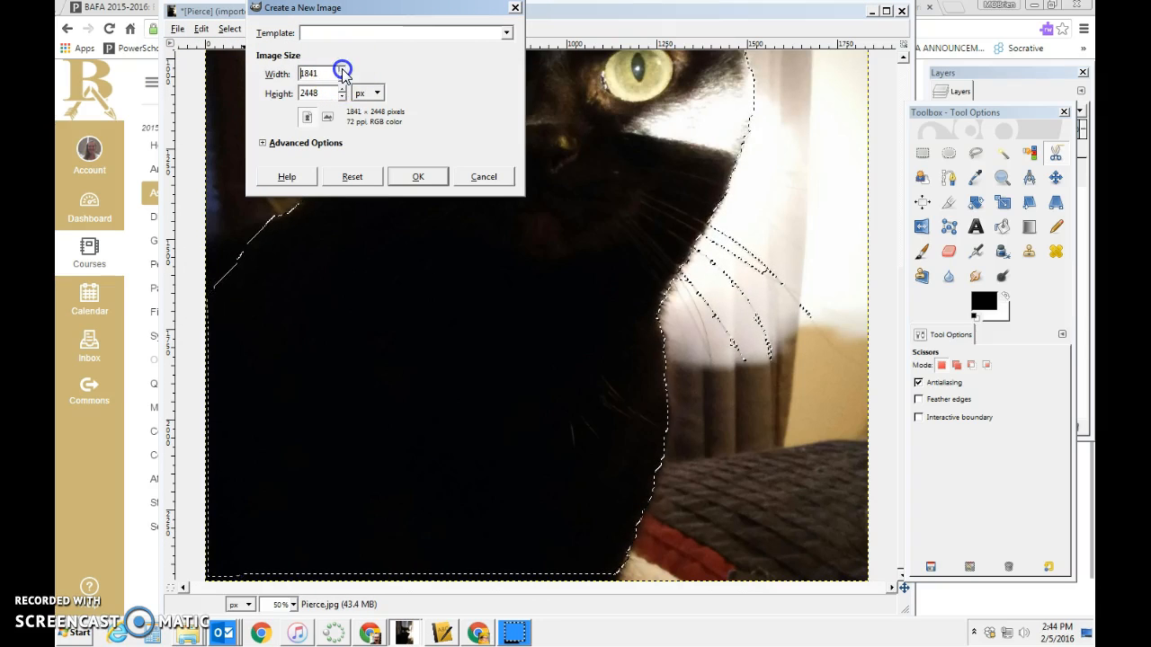
{"action": "left_click_drag", "start_coordinate": [343, 72], "coordinate": [342, 92]}
{"action": "left_click", "coordinate": [418, 176]}
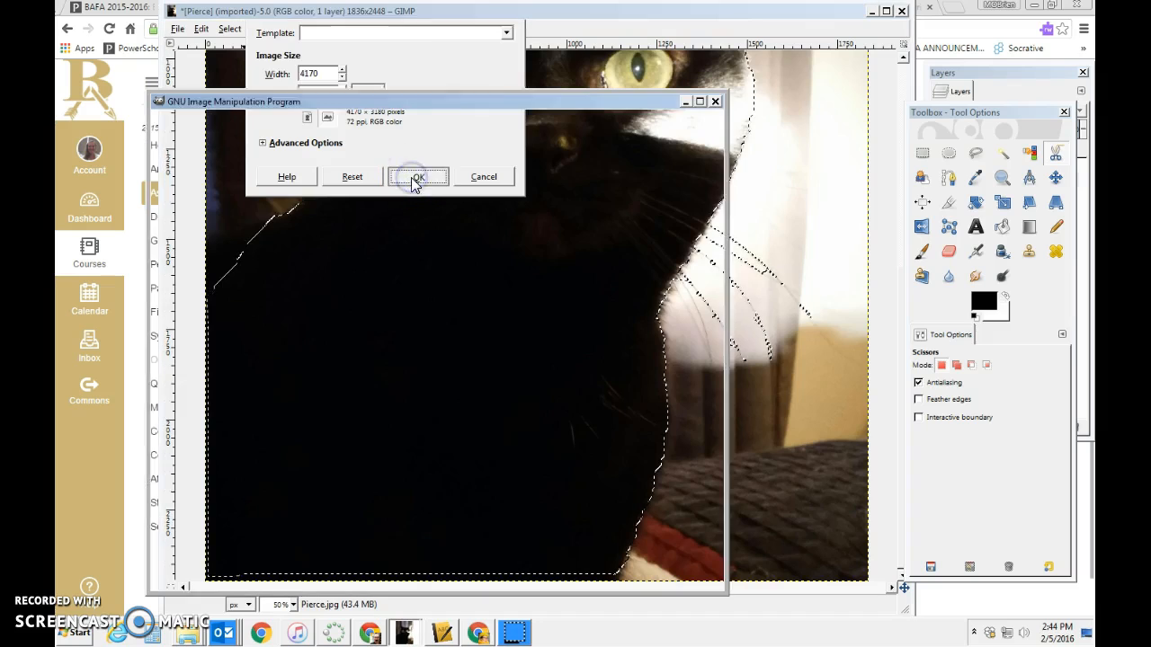
{"action": "left_click", "coordinate": [699, 101]}
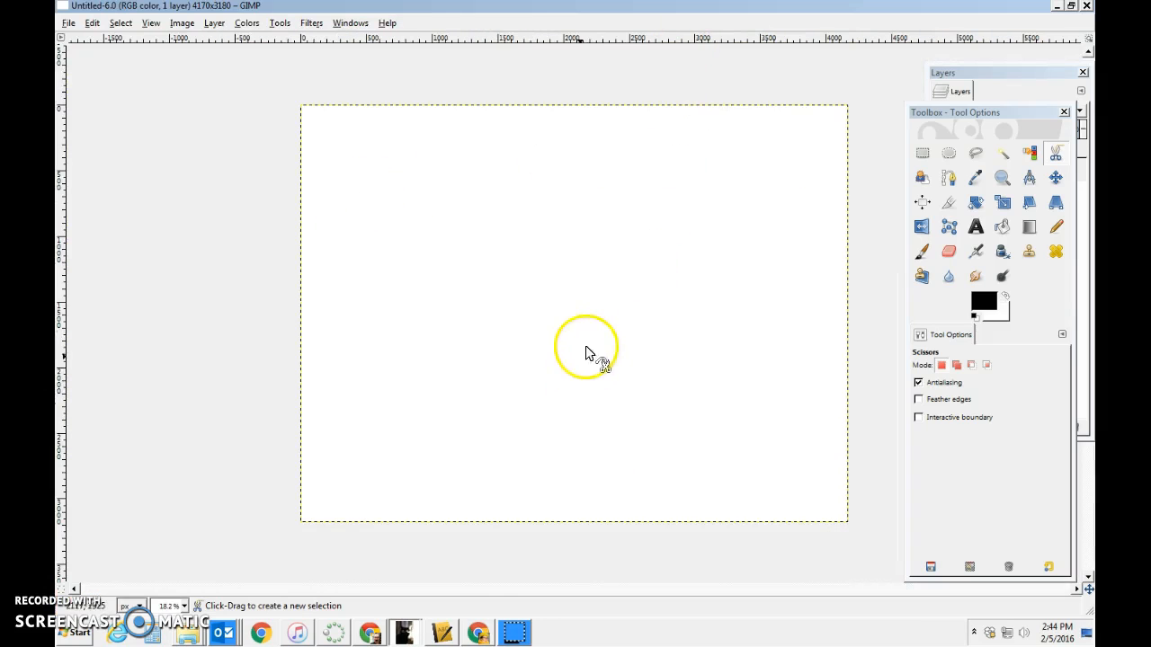
Read instructions 11 to 13 in Chrome, and add stone wall.jpg as a layer to the new blank image in GIMP.
{"action": "left_click", "coordinate": [477, 634]}
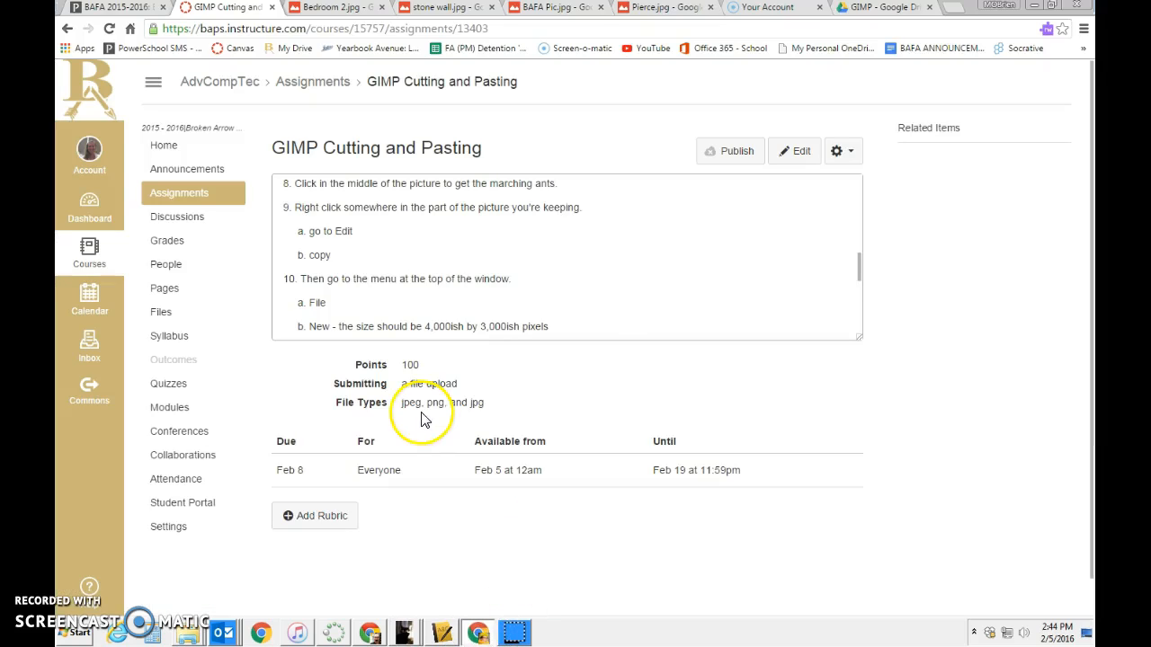
{"action": "scroll", "coordinate": [727, 287], "scroll_direction": "down", "scroll_amount": 3}
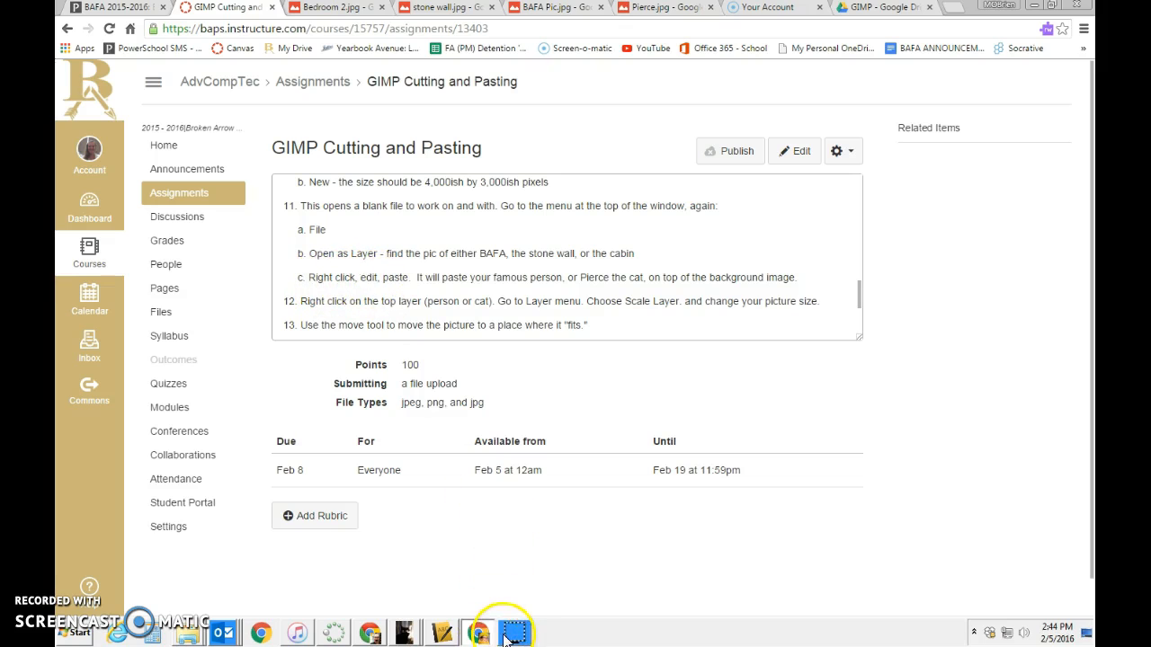
{"action": "left_click", "coordinate": [404, 634]}
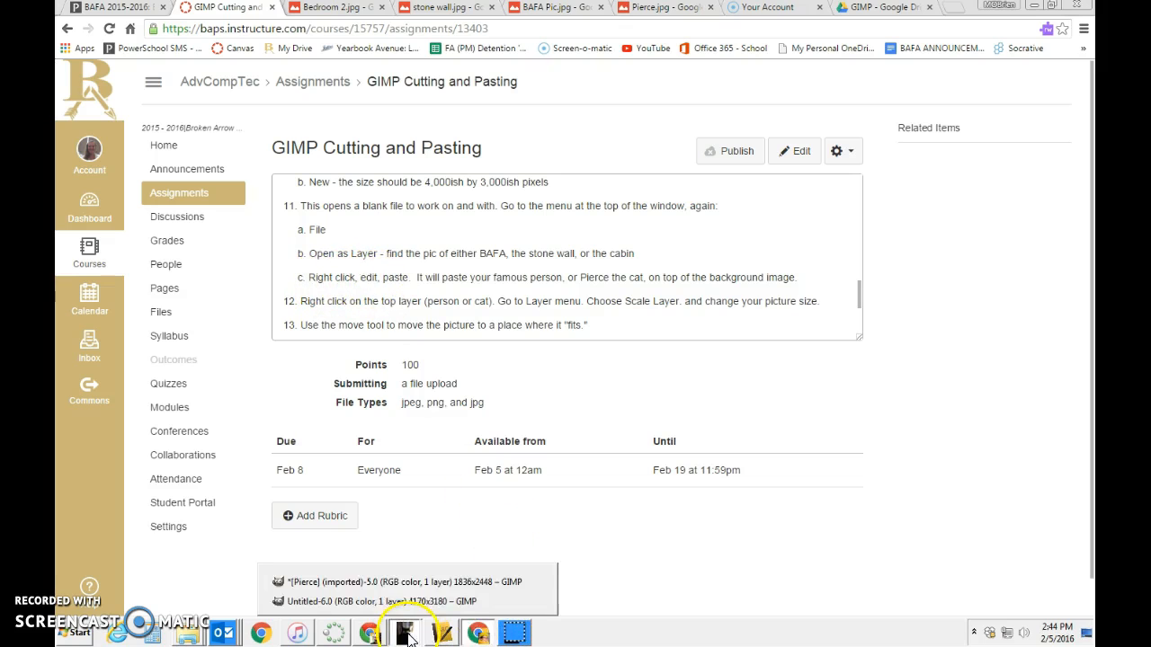
{"action": "left_click", "coordinate": [376, 603]}
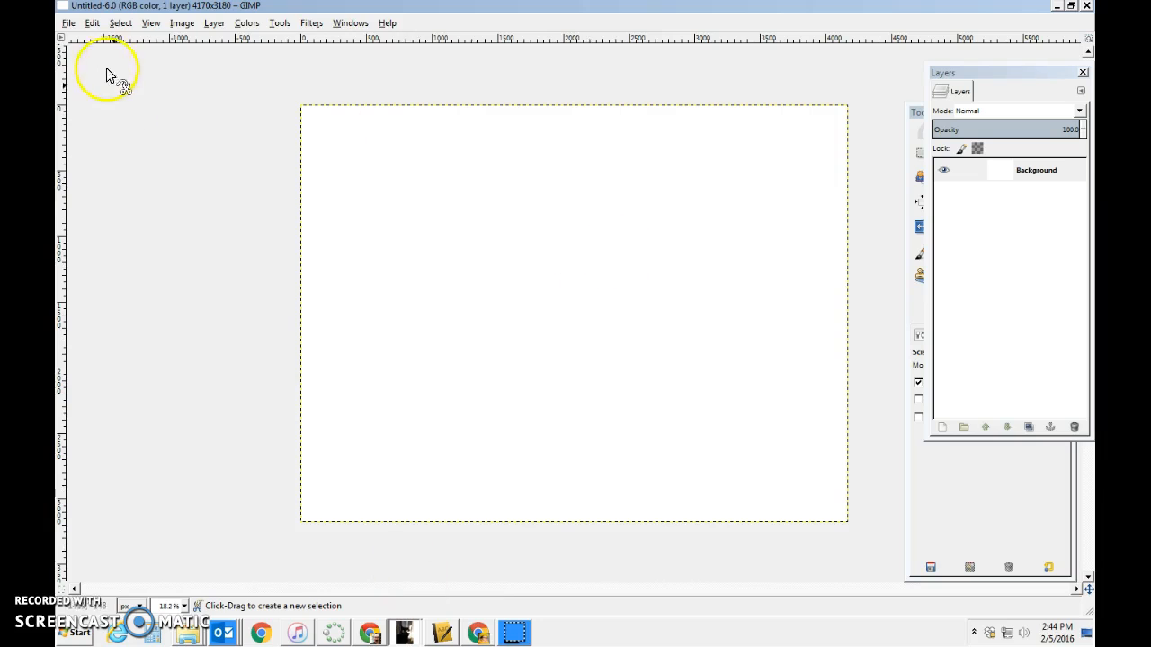
{"action": "left_click", "coordinate": [69, 24]}
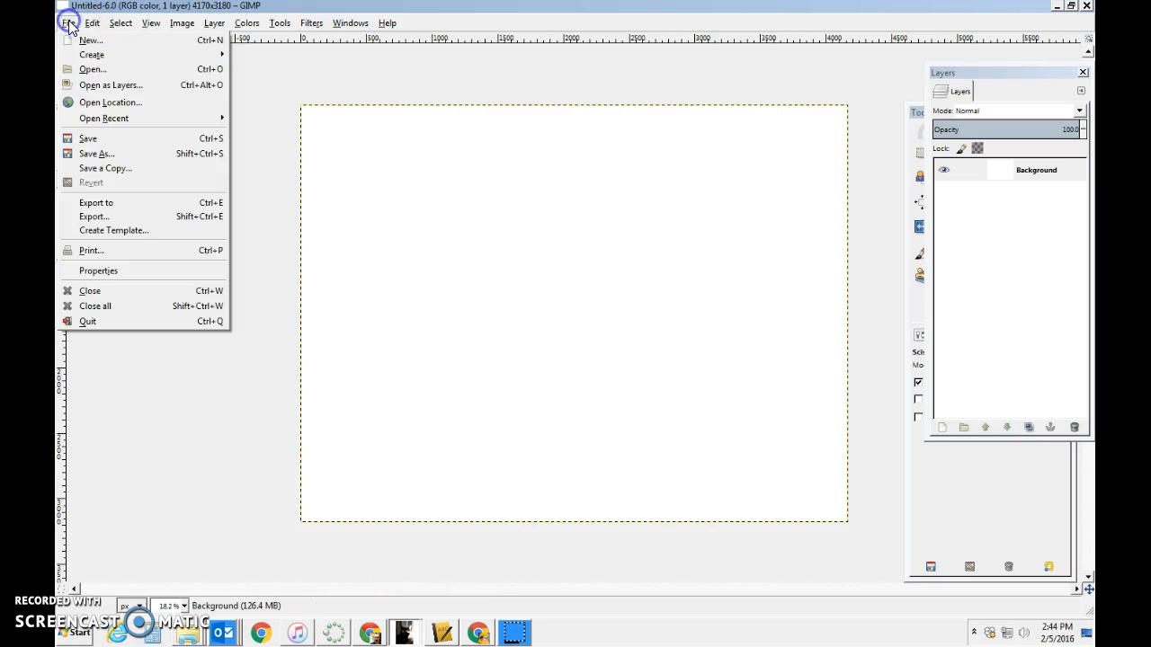
{"action": "left_click", "coordinate": [101, 86]}
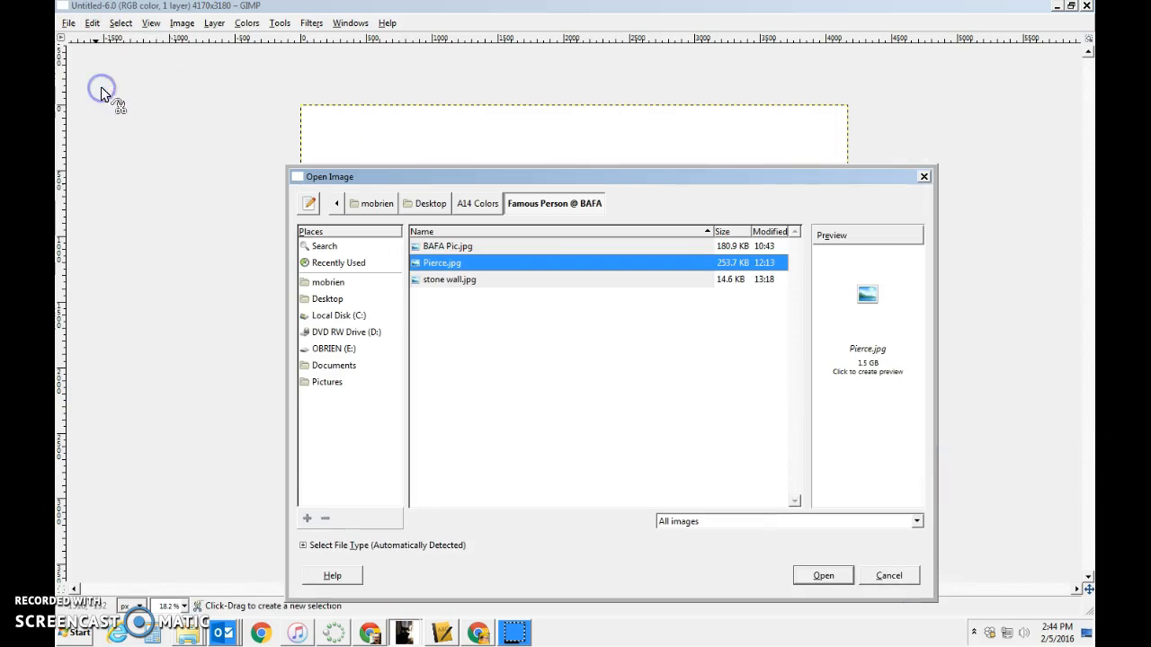
{"action": "left_click", "coordinate": [434, 282]}
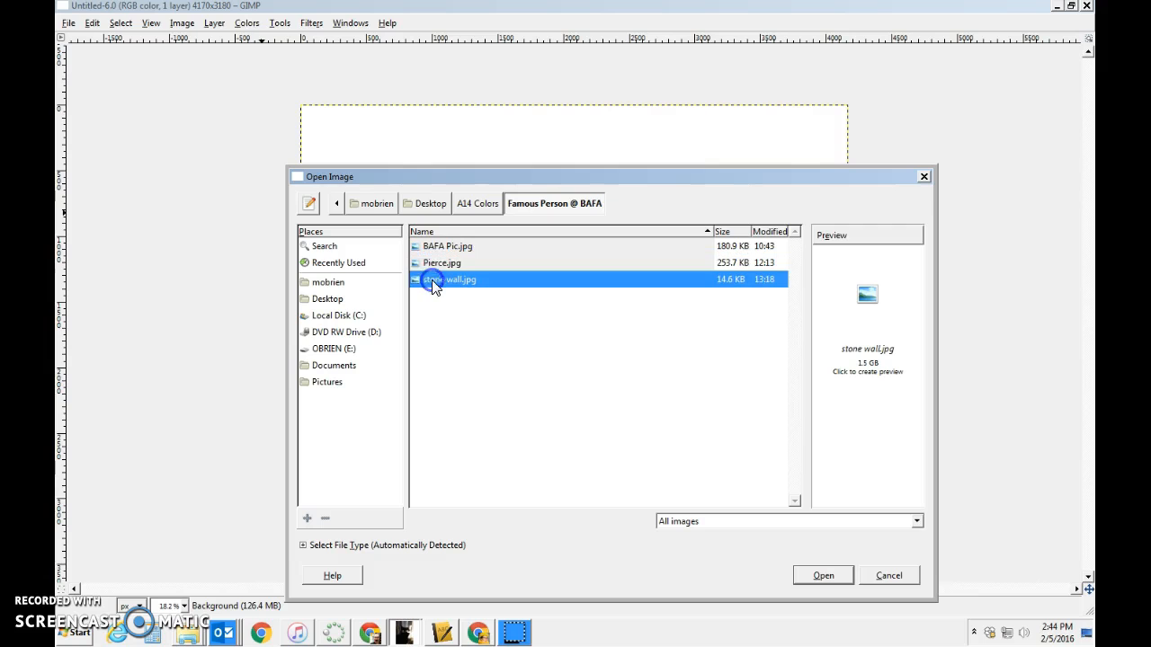
{"action": "left_click", "coordinate": [828, 579]}
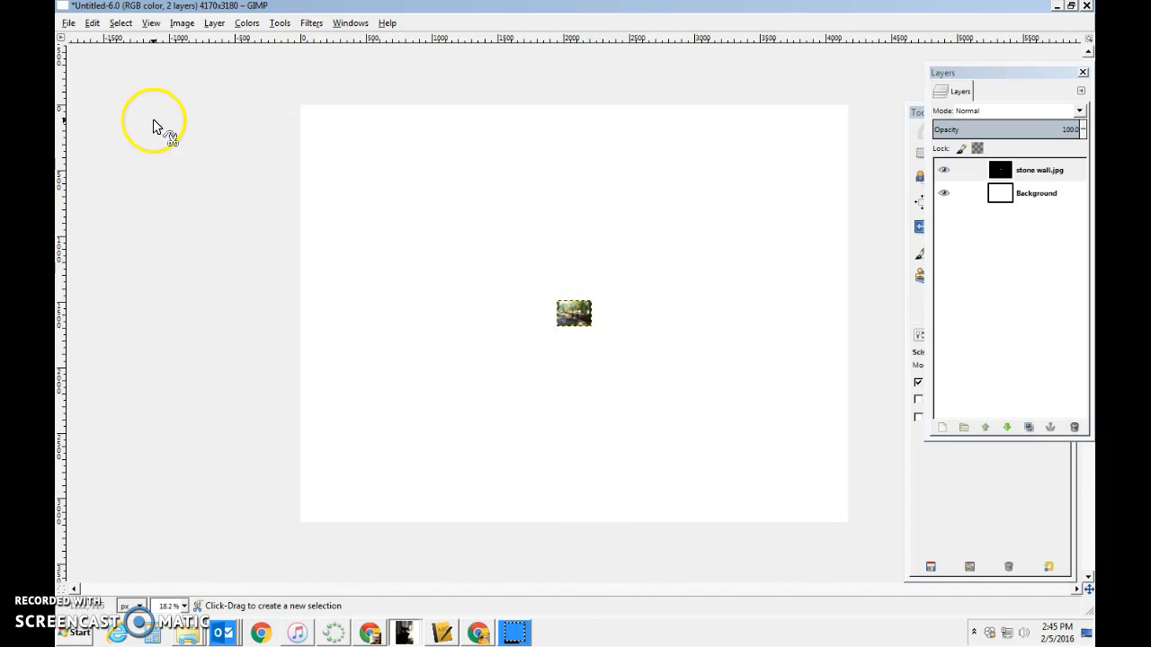
Zoom the new image to 1:1 (100%) to view the stone wall layer.
{"action": "left_click", "coordinate": [151, 24]}
{"action": "mouse_move", "coordinate": [180, 70]}
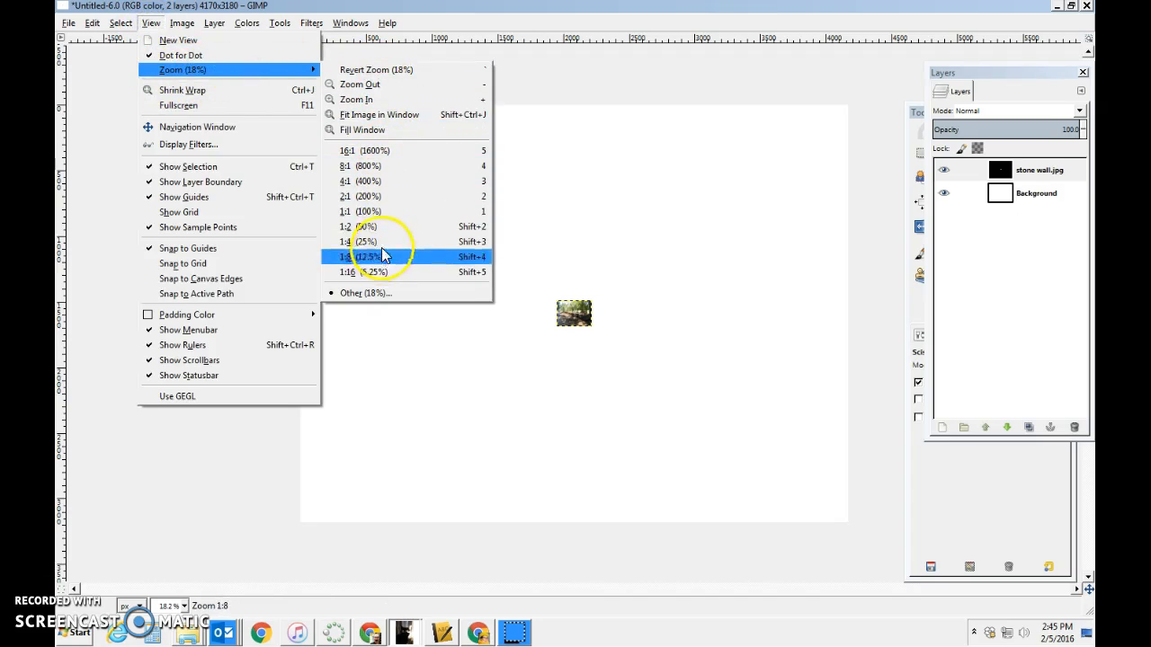
{"action": "left_click", "coordinate": [390, 213]}
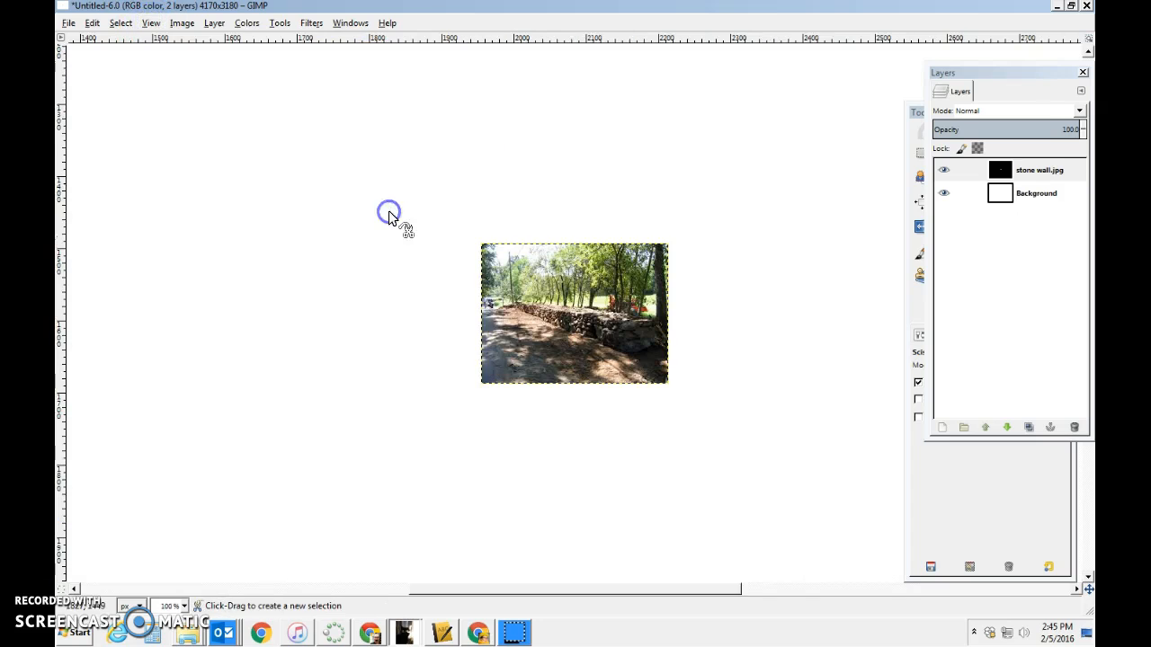
Paste the copied cat into the new image over the stone wall picture.
{"action": "left_click", "coordinate": [151, 24]}
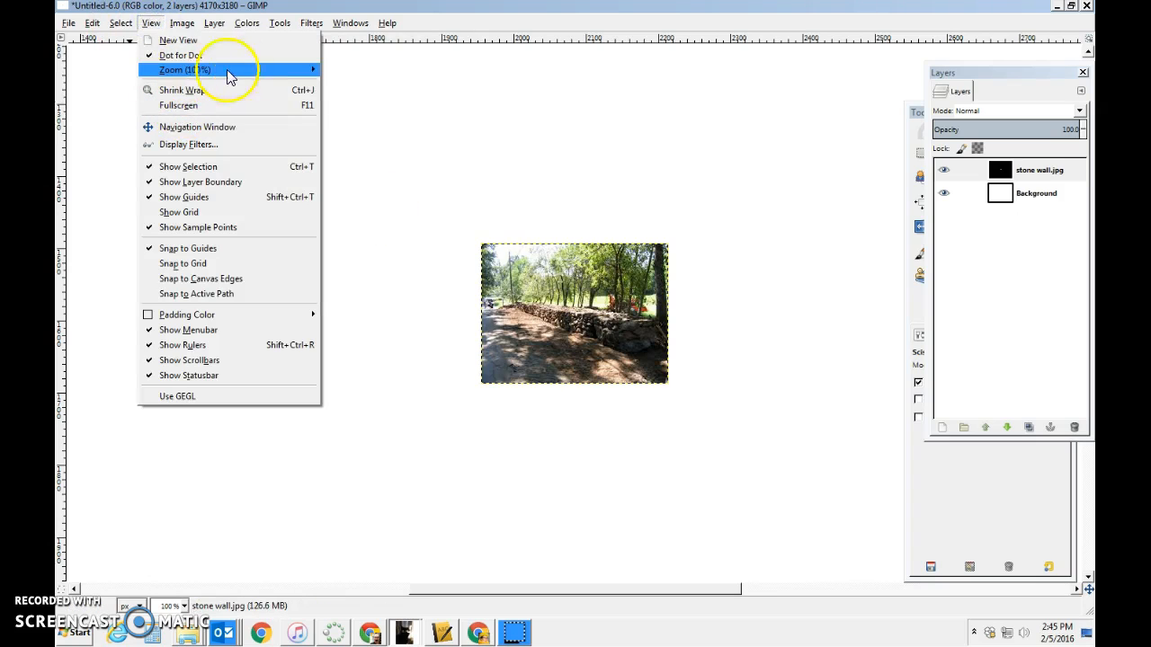
{"action": "mouse_move", "coordinate": [225, 70]}
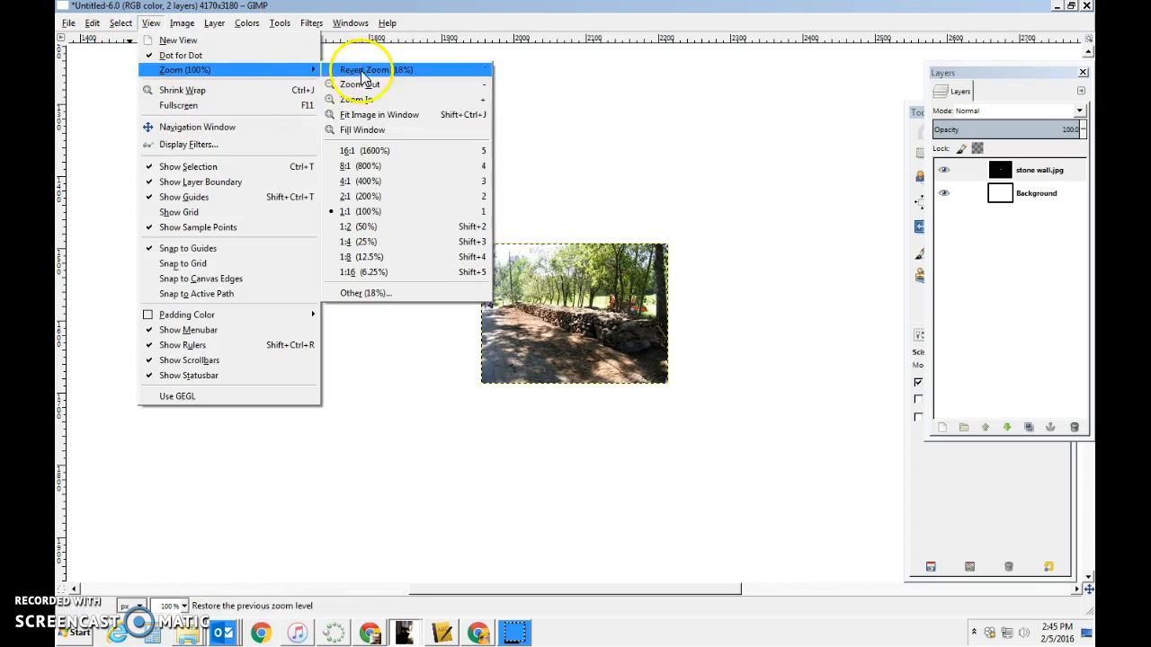
{"action": "left_click", "coordinate": [370, 198]}
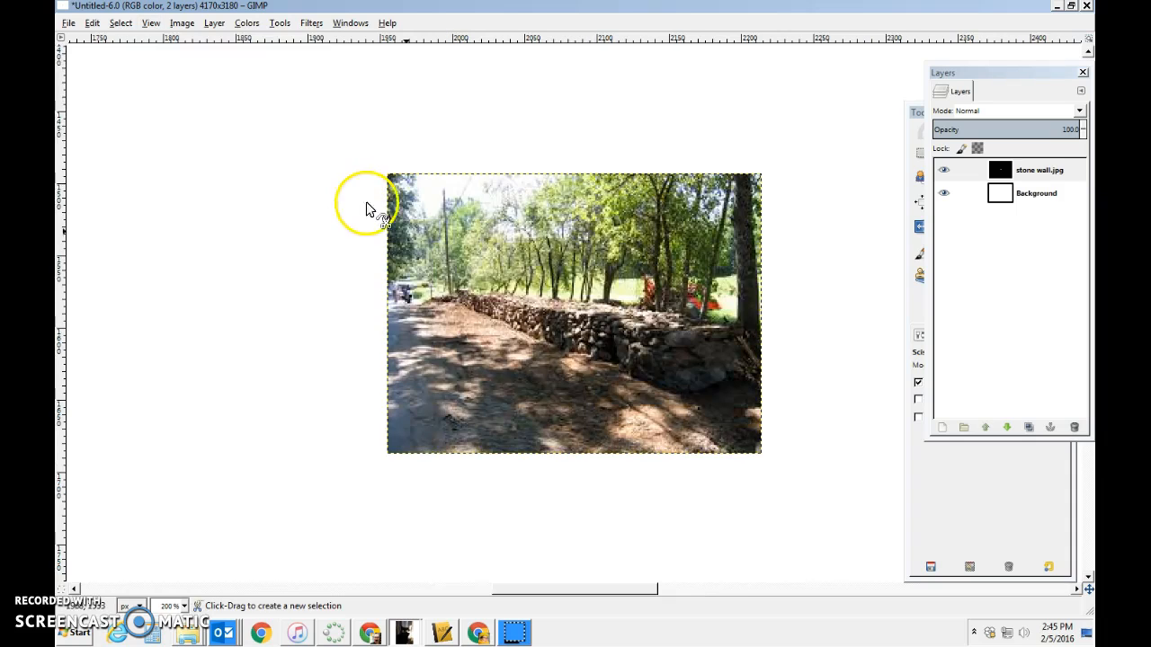
{"action": "right_click", "coordinate": [542, 274]}
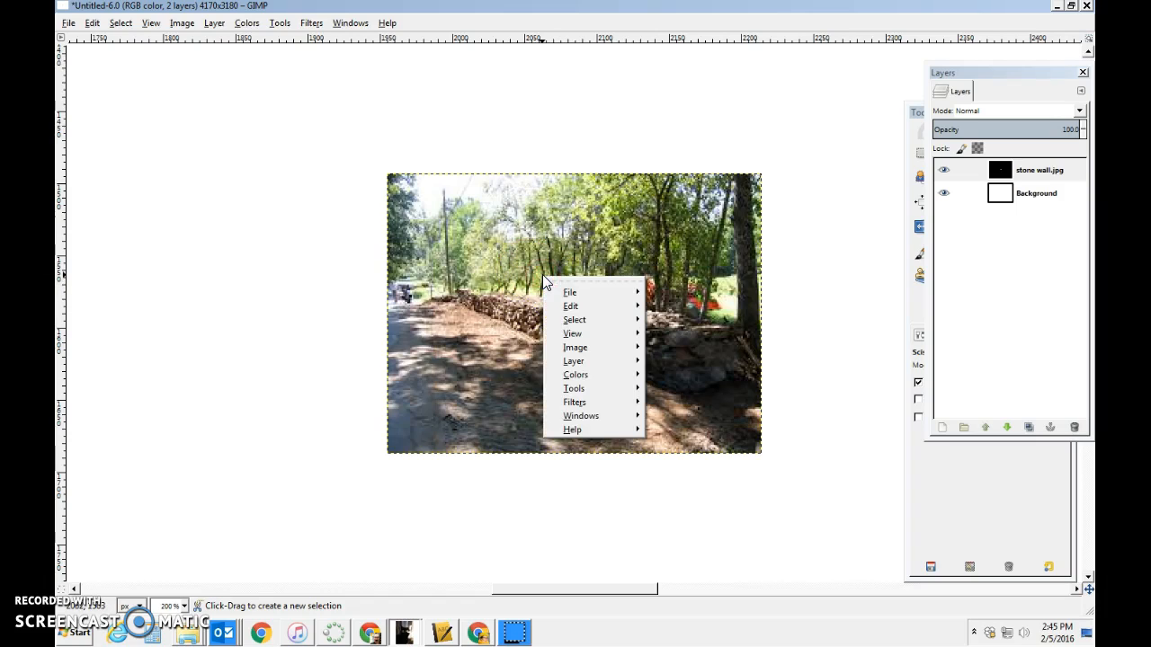
{"action": "mouse_move", "coordinate": [571, 306]}
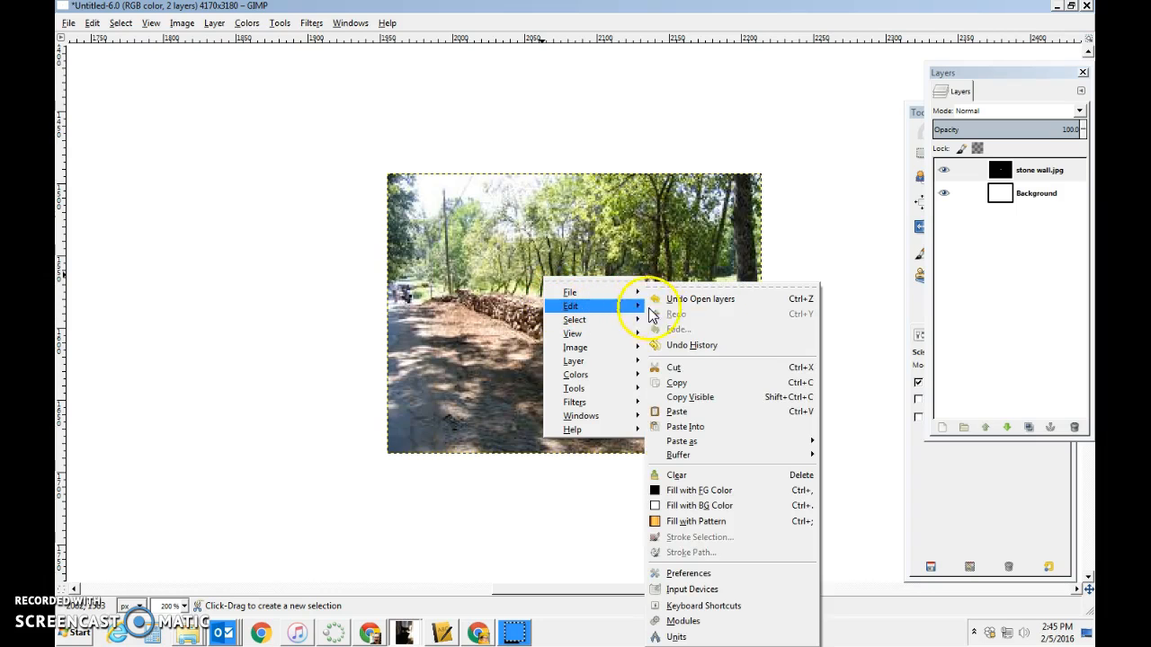
{"action": "left_click", "coordinate": [678, 411]}
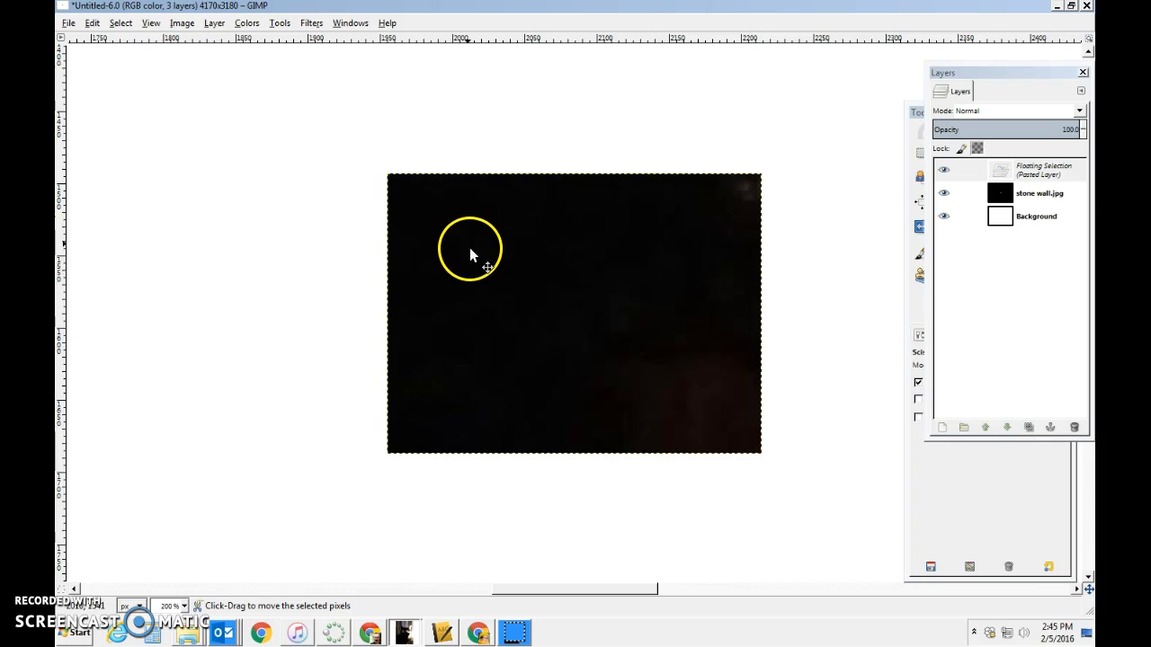
Scale the pasted cat floating selection down to 473 × 587 pixels.
{"action": "left_click", "coordinate": [1041, 171]}
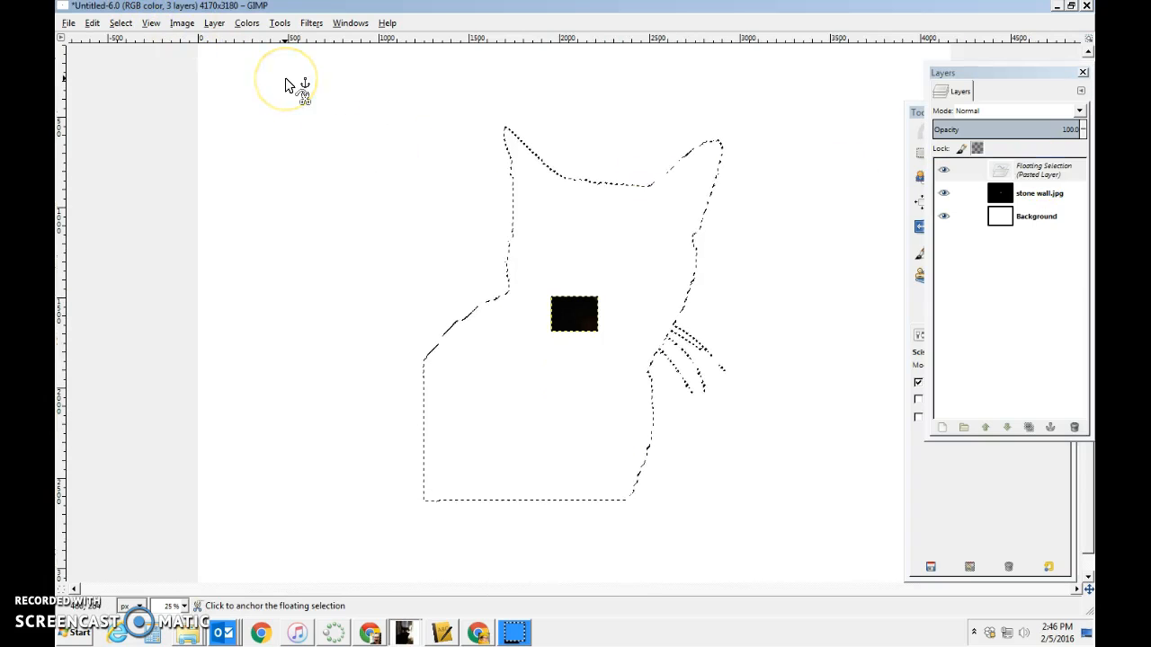
{"action": "left_click", "coordinate": [214, 23]}
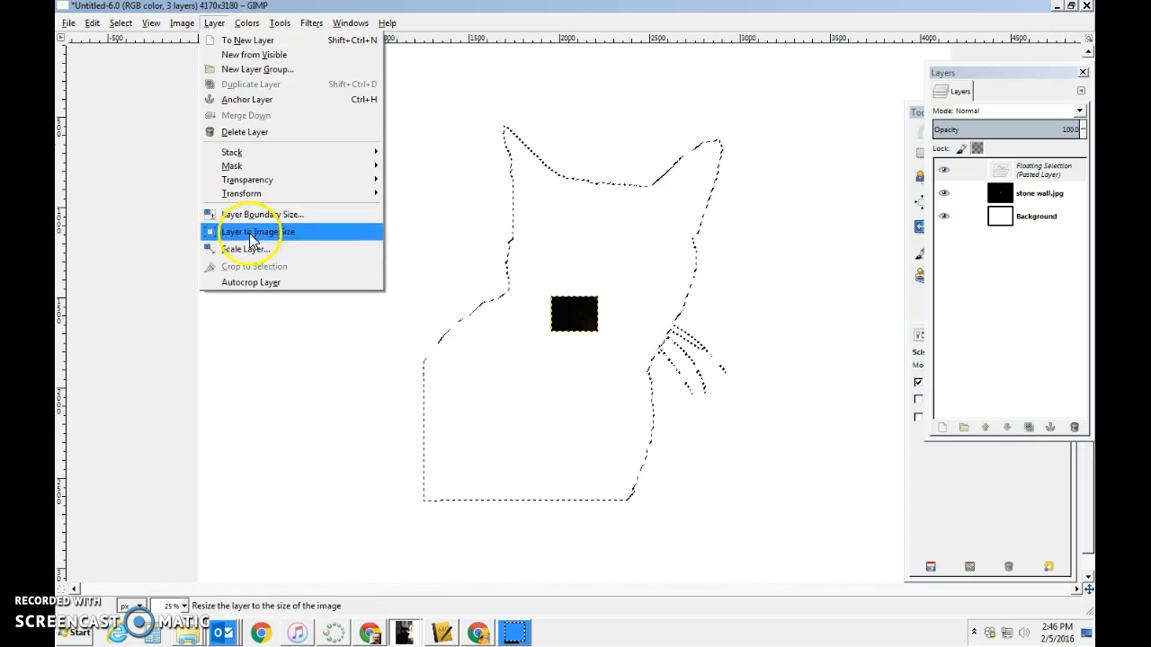
{"action": "left_click", "coordinate": [245, 249]}
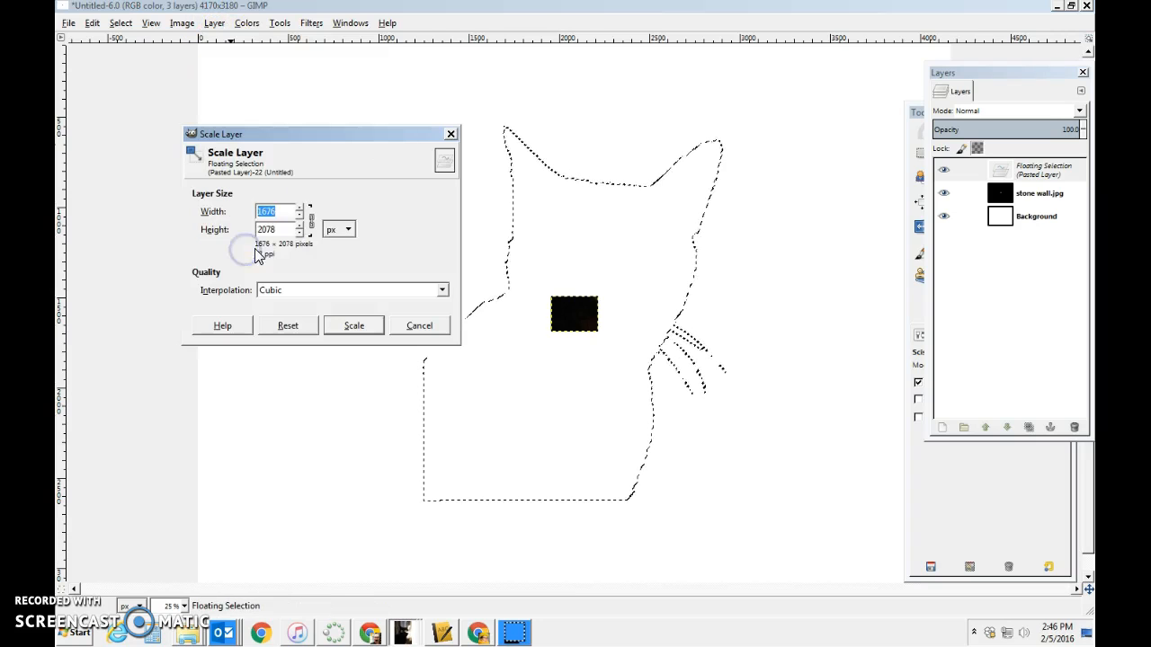
{"action": "left_click", "coordinate": [299, 216]}
{"action": "left_click_drag", "start_coordinate": [300, 216], "coordinate": [300, 216]}
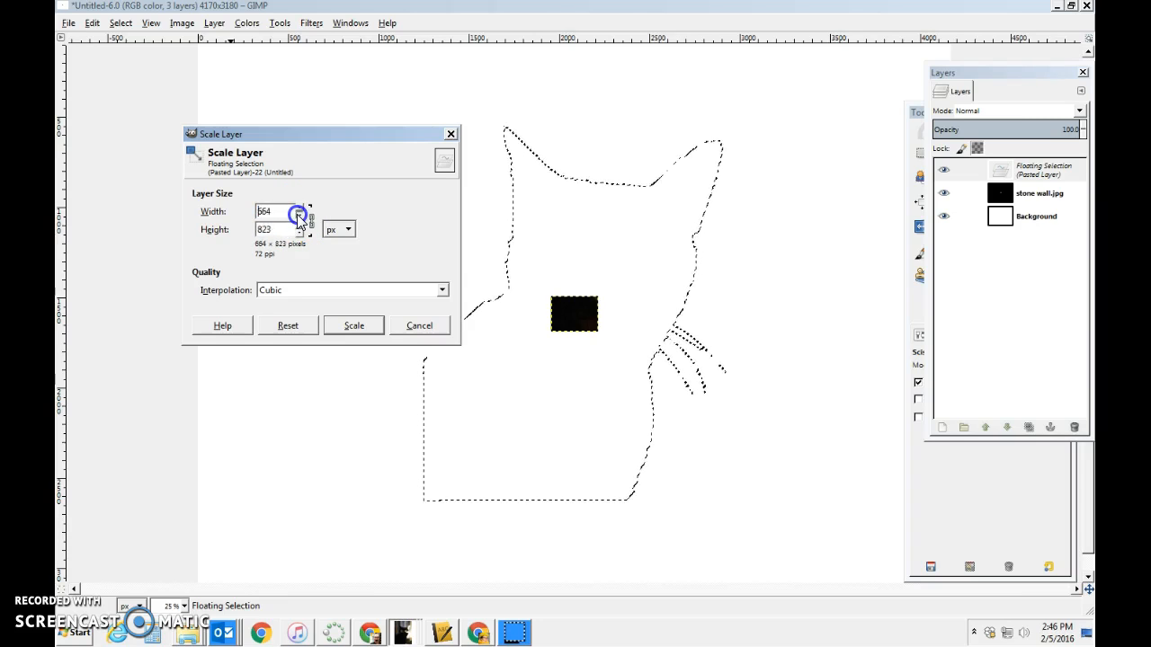
{"action": "left_click", "coordinate": [349, 325]}
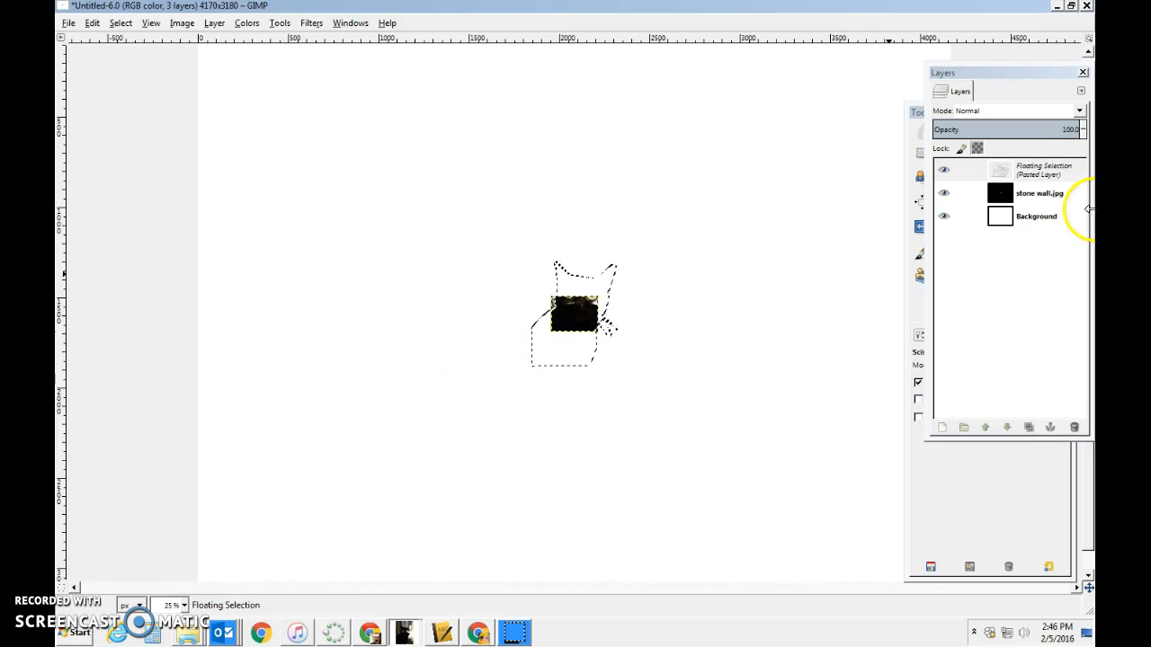
Scale the floating cat down further, proportionally, until it is small enough to fit inside the stone wall picture.
{"action": "left_click", "coordinate": [1034, 170]}
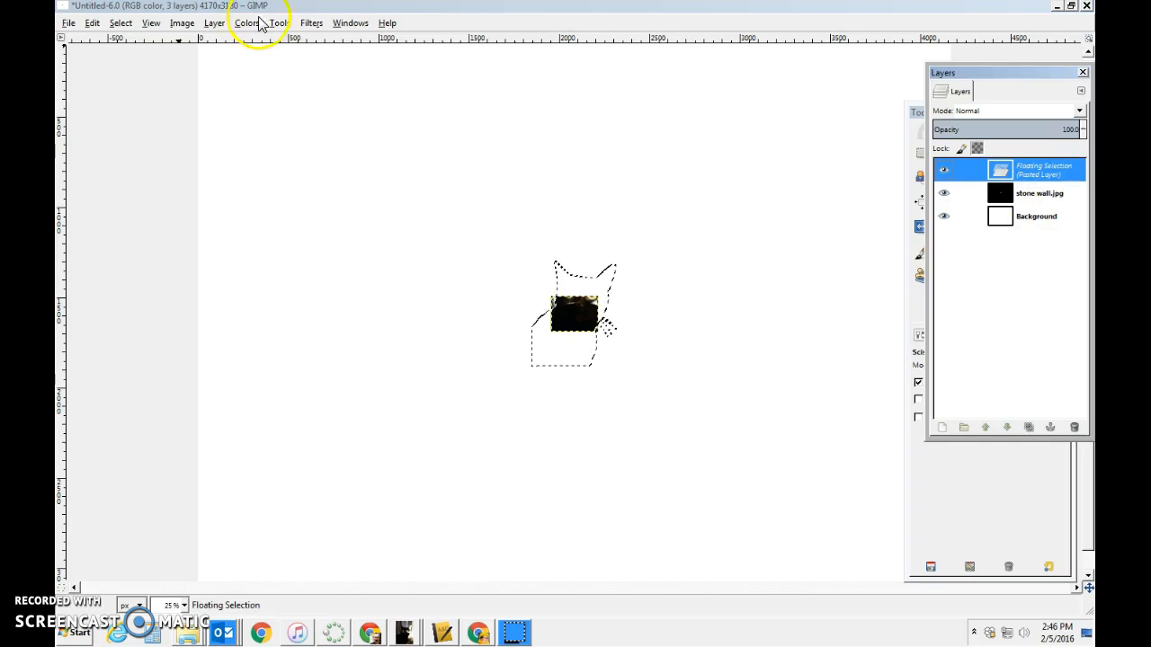
{"action": "left_click", "coordinate": [150, 23]}
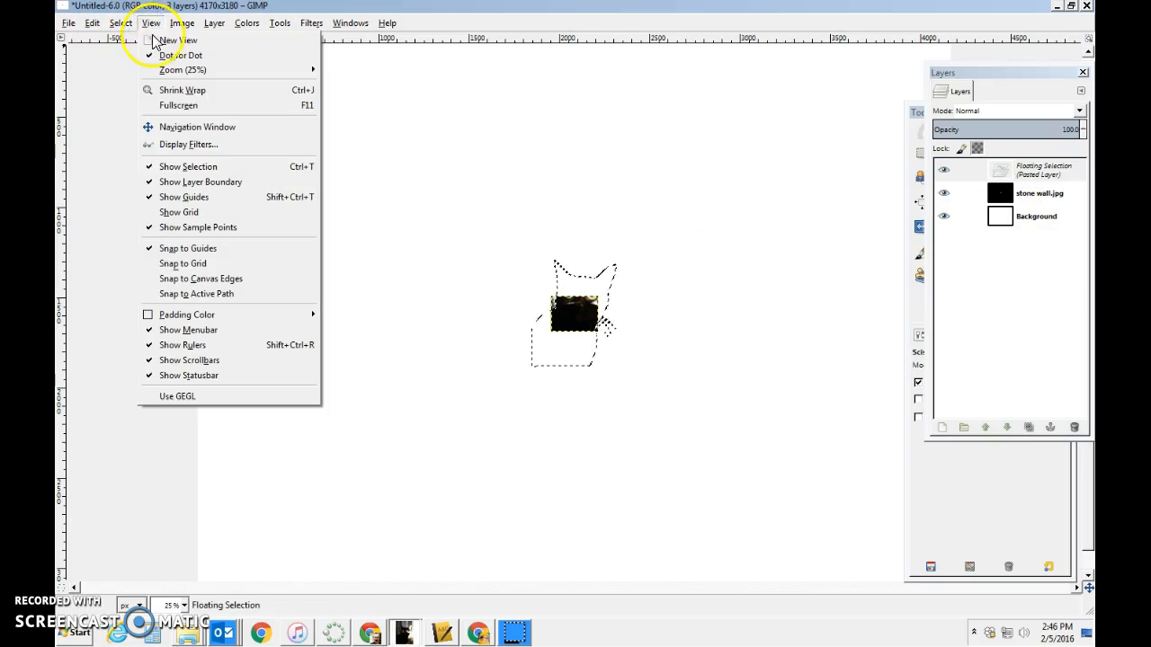
{"action": "mouse_move", "coordinate": [193, 69]}
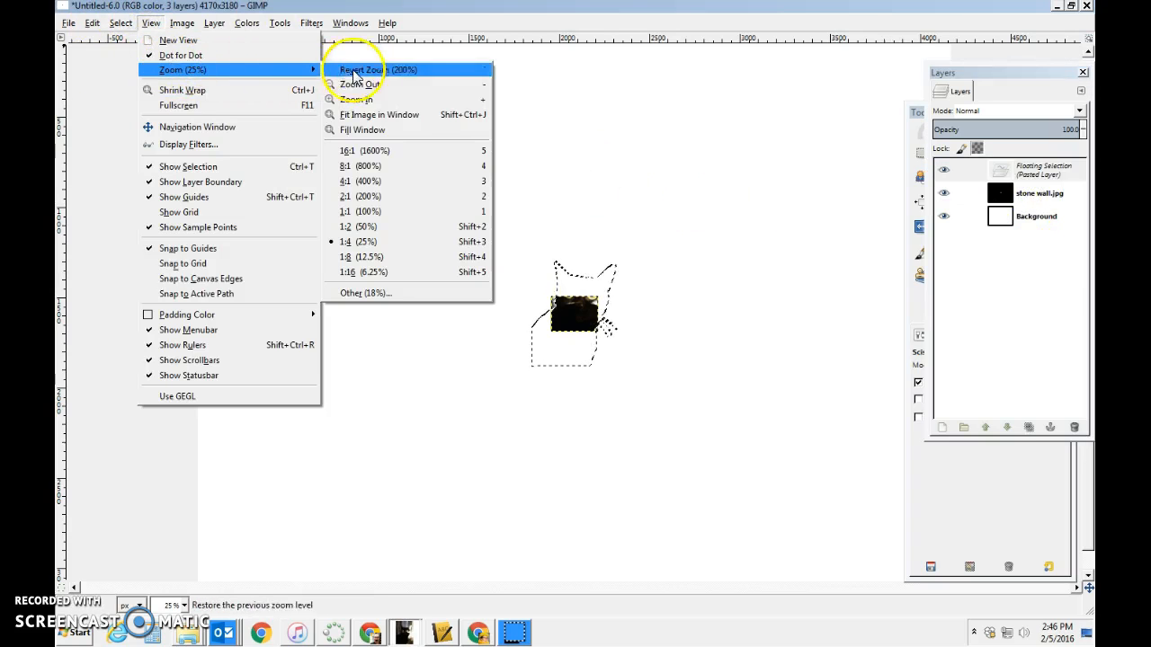
{"action": "left_click", "coordinate": [383, 196]}
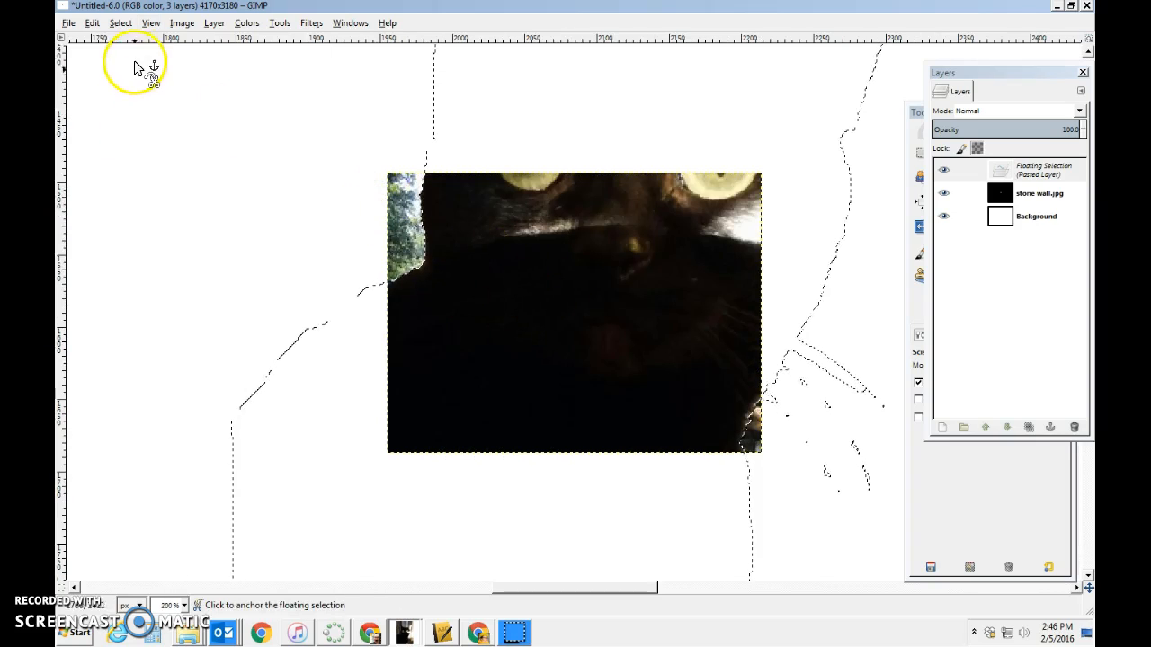
{"action": "left_click", "coordinate": [1047, 169]}
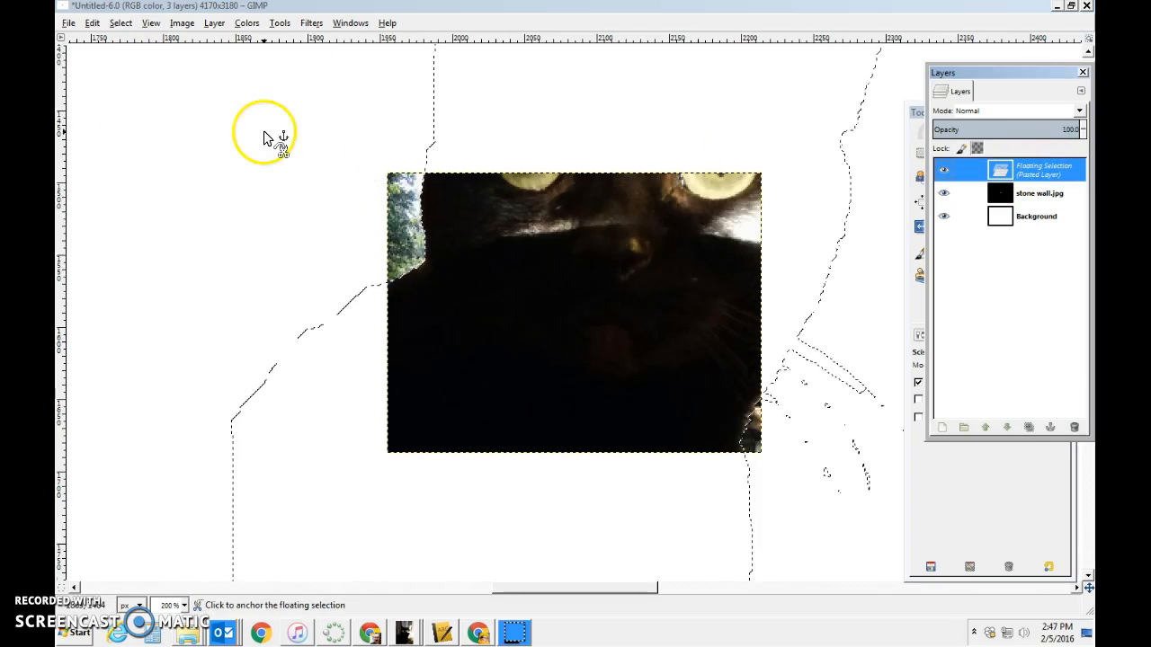
{"action": "left_click", "coordinate": [214, 25]}
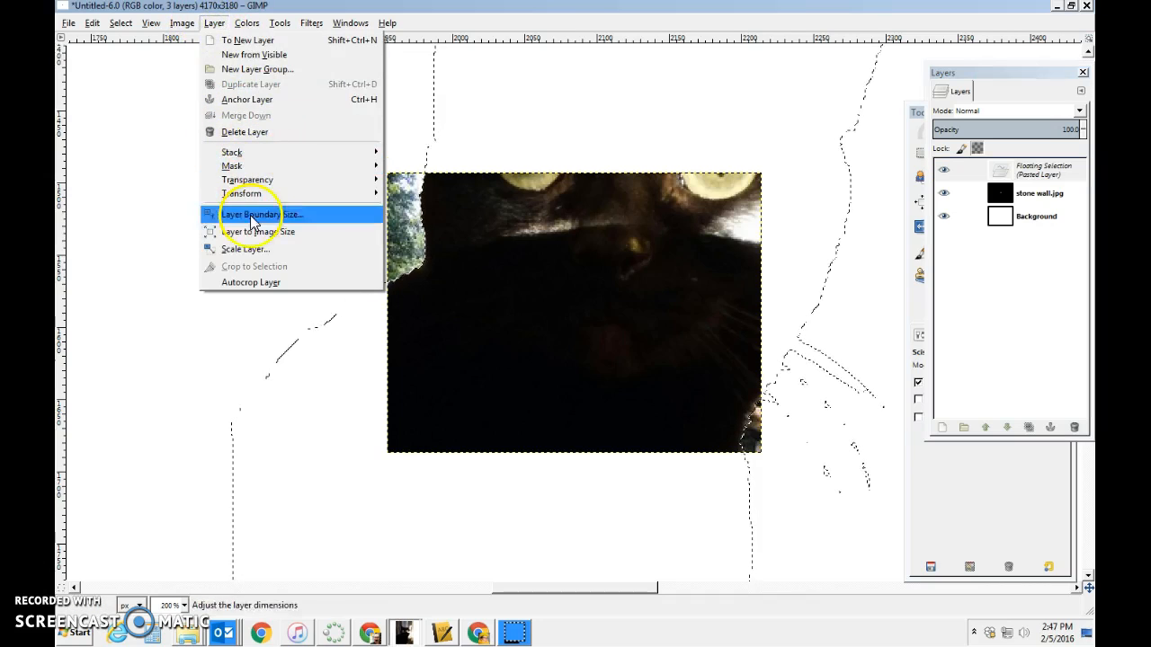
{"action": "left_click", "coordinate": [246, 249]}
{"action": "left_click", "coordinate": [322, 232]}
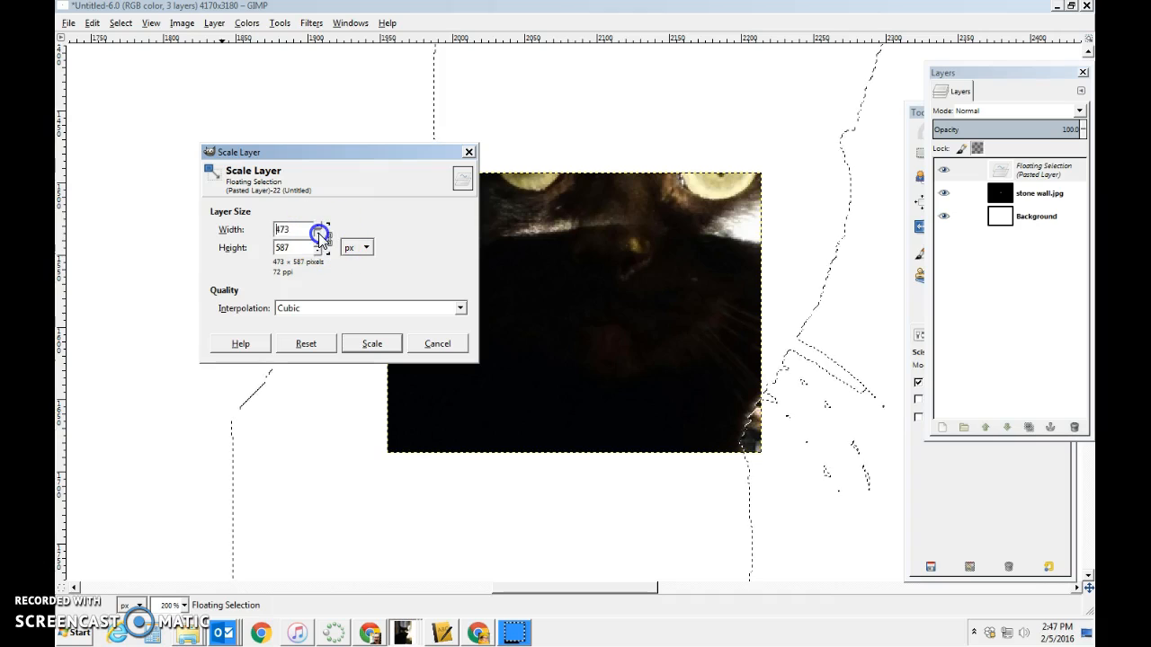
{"action": "left_click", "coordinate": [320, 235]}
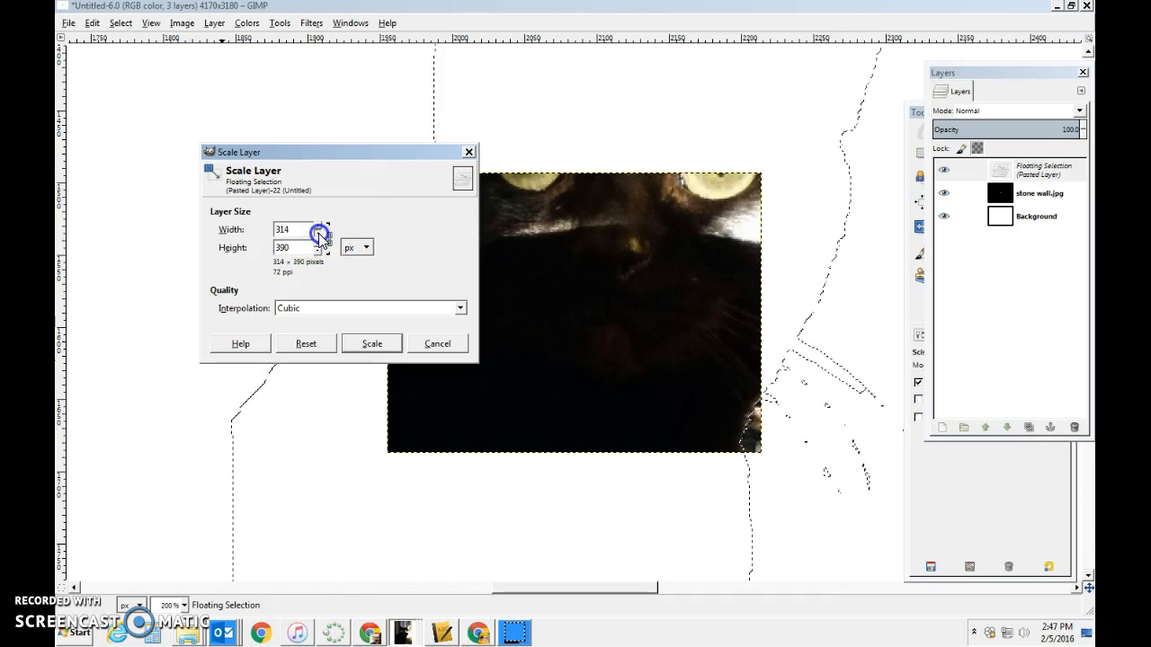
{"action": "left_click", "coordinate": [378, 342]}
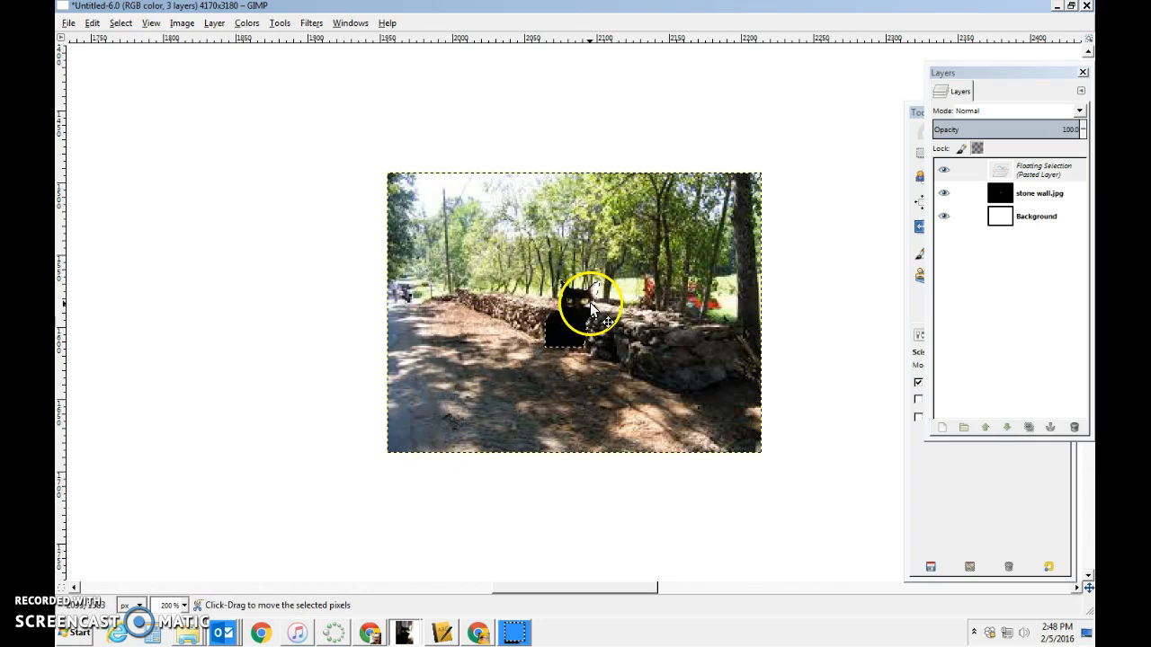
Move the floating cat with the Move tool into the lower-left corner of the stone wall picture.
{"action": "left_click", "coordinate": [916, 120]}
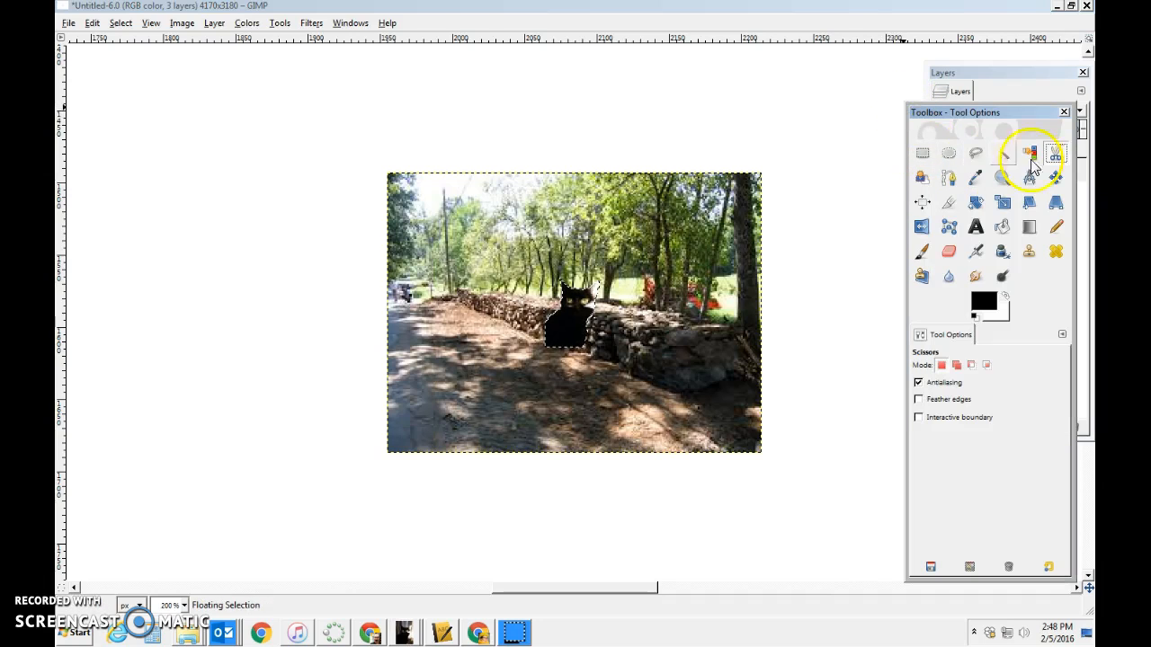
{"action": "left_click", "coordinate": [1055, 177]}
{"action": "left_click_drag", "start_coordinate": [557, 320], "coordinate": [403, 437]}
{"action": "left_click", "coordinate": [536, 447]}
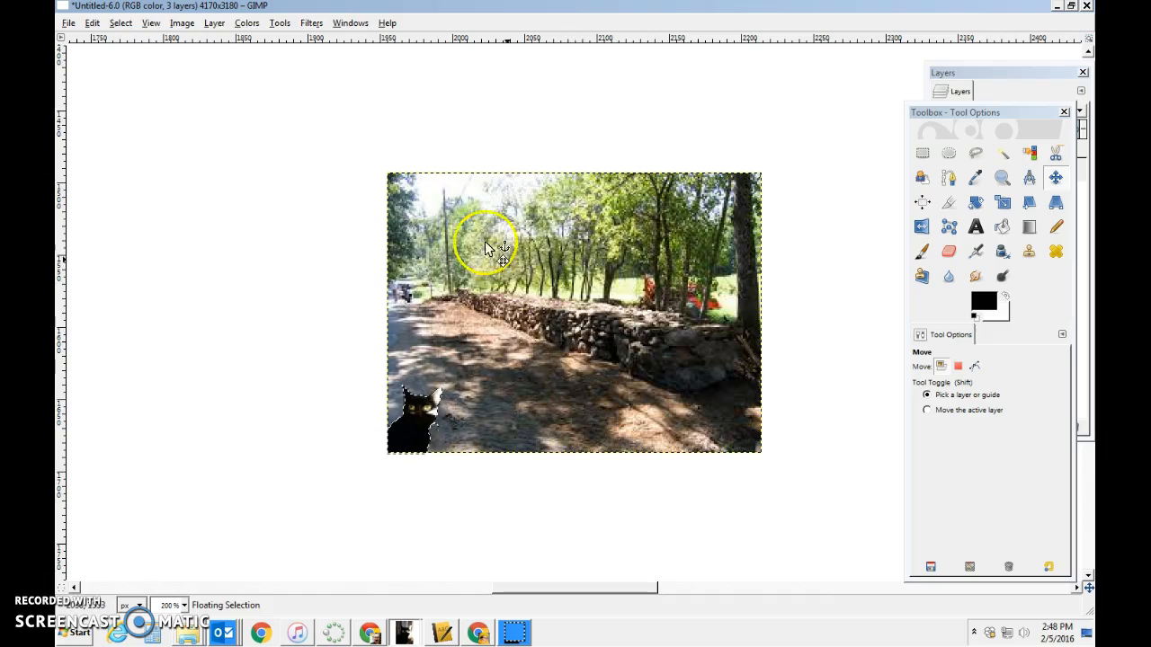
Anchor the floating cat to the stone wall.jpg layer, and merge that layer down into the Background.
{"action": "left_click", "coordinate": [1065, 111]}
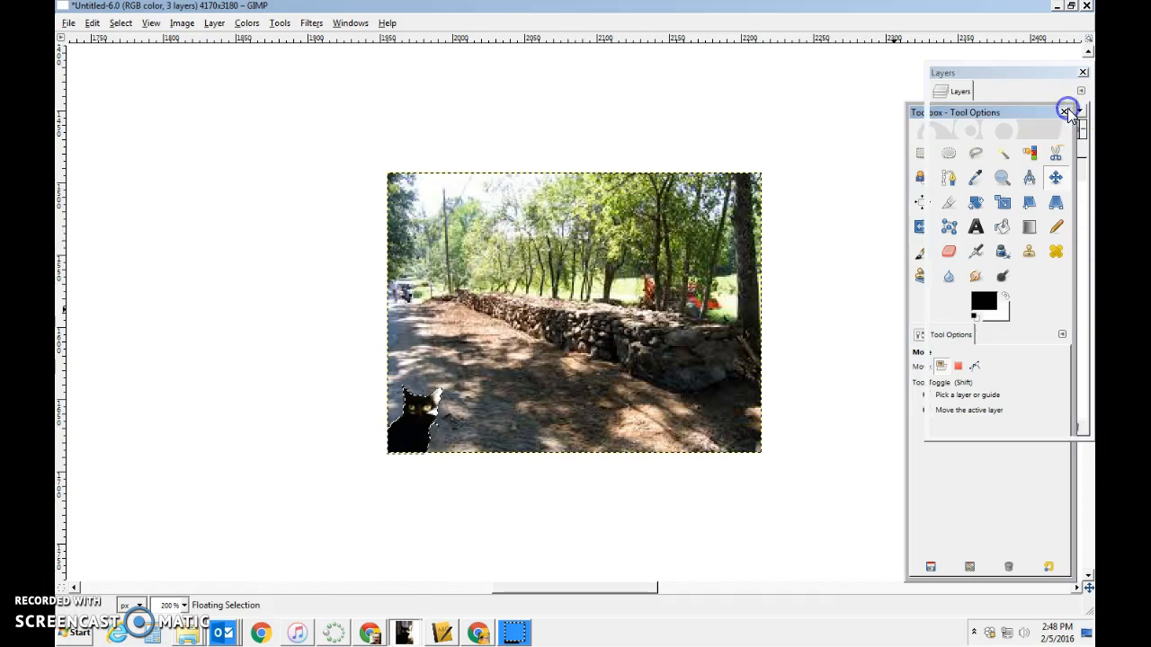
{"action": "left_click", "coordinate": [1006, 169]}
{"action": "right_click", "coordinate": [1006, 169]}
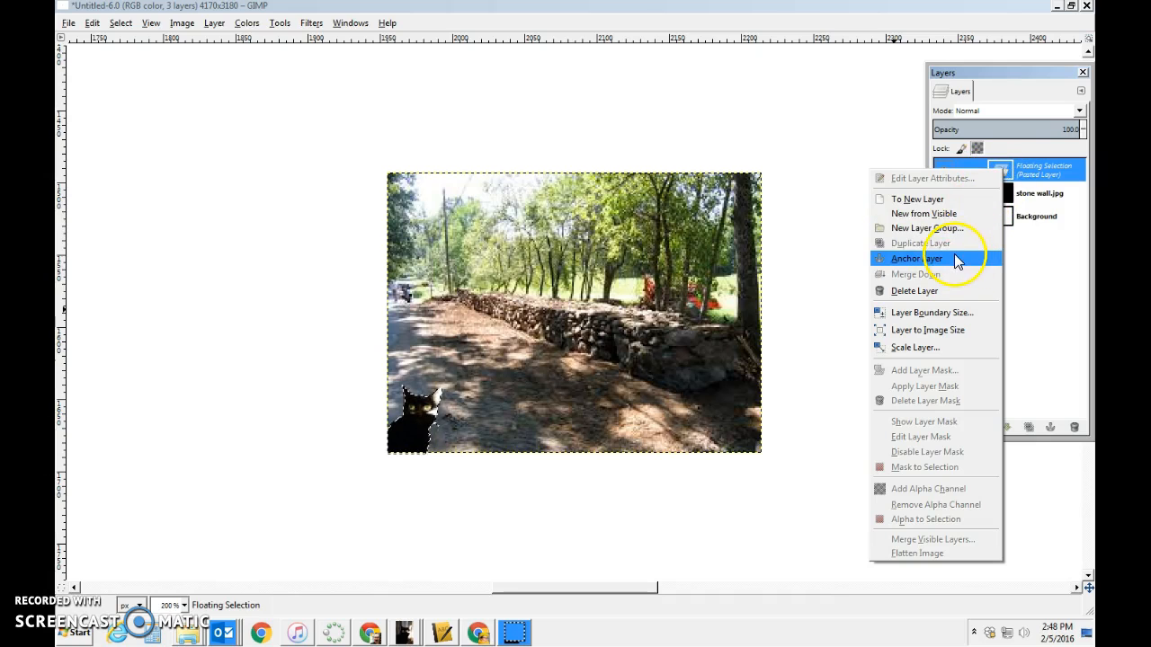
{"action": "left_click", "coordinate": [954, 258]}
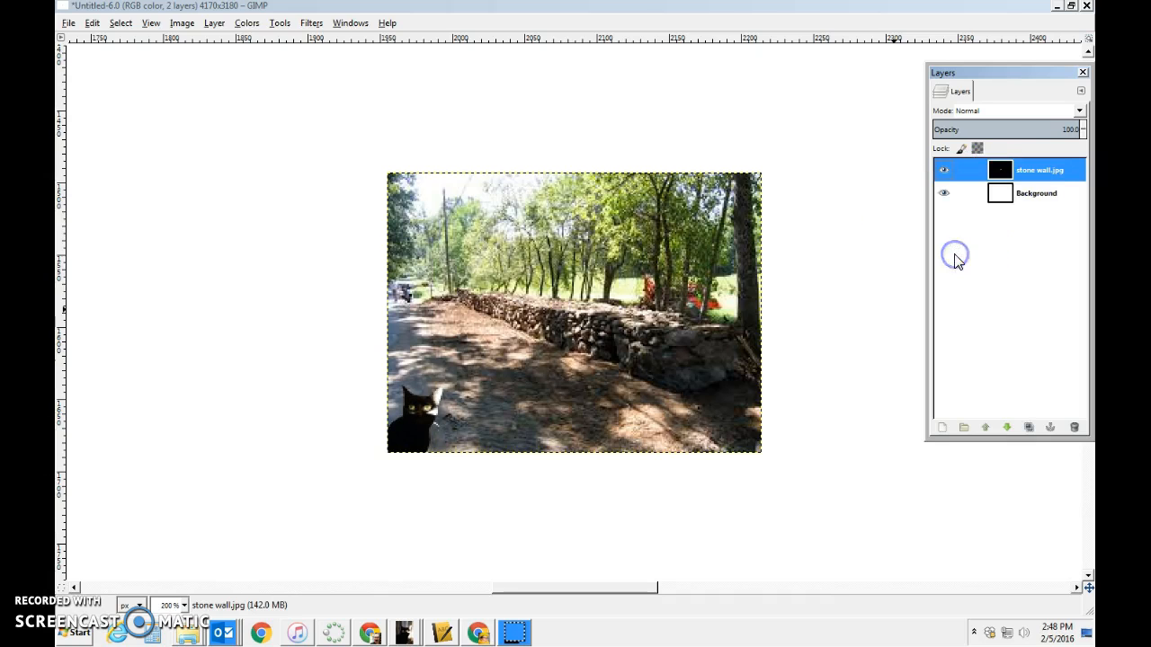
{"action": "right_click", "coordinate": [1036, 170]}
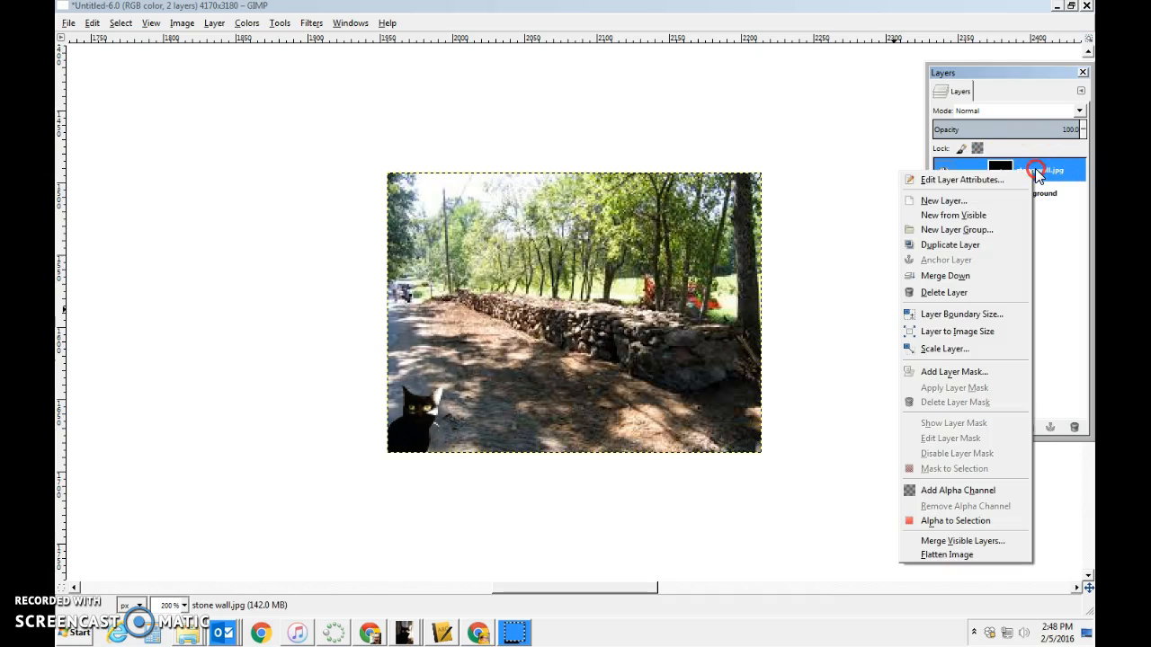
{"action": "left_click", "coordinate": [989, 277]}
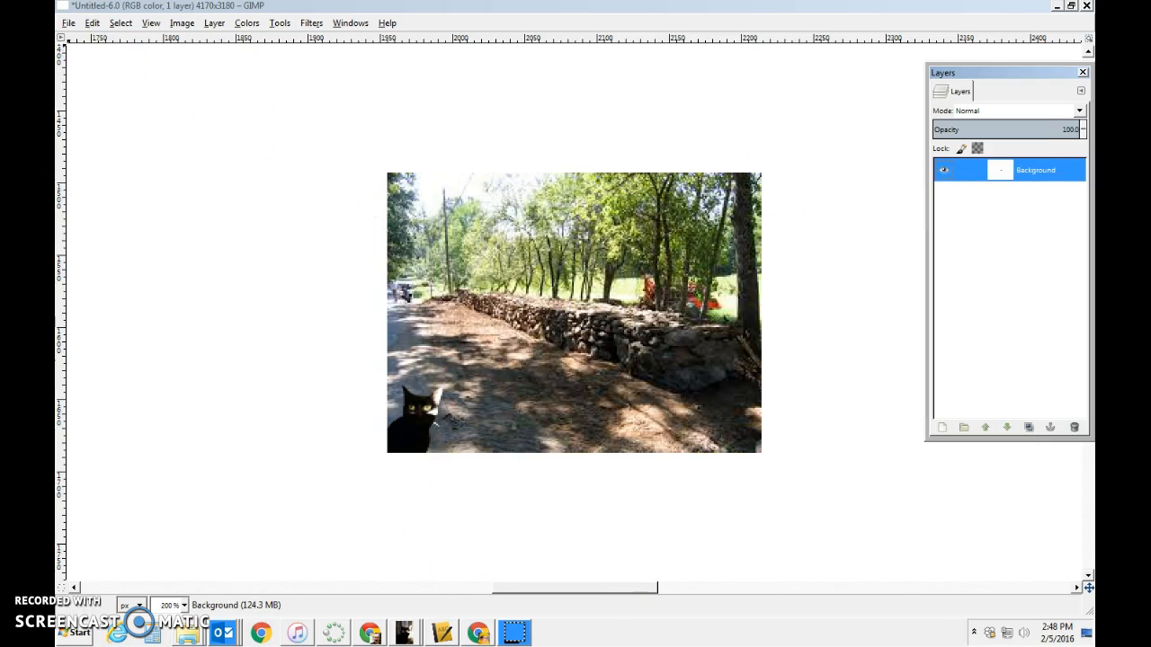
Export the image as Pierce by the wall.JPG to the Famous Person @ BAFA folder in A14 Colors, with JPEG quality 90.
{"action": "left_click", "coordinate": [68, 23]}
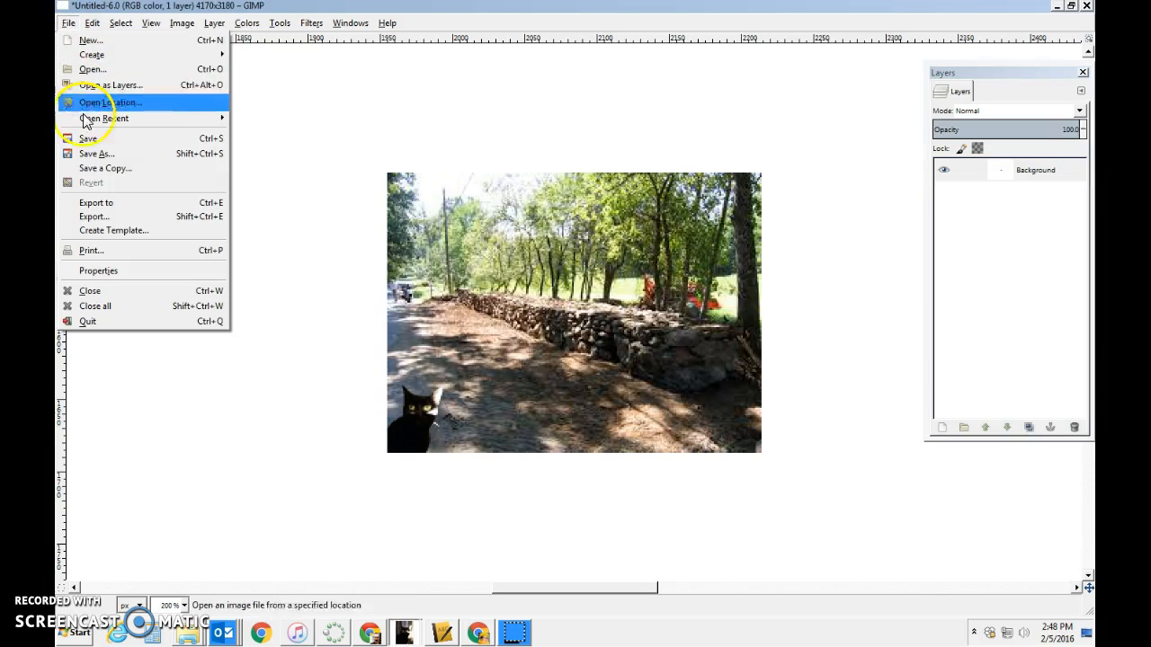
{"action": "left_click", "coordinate": [99, 216]}
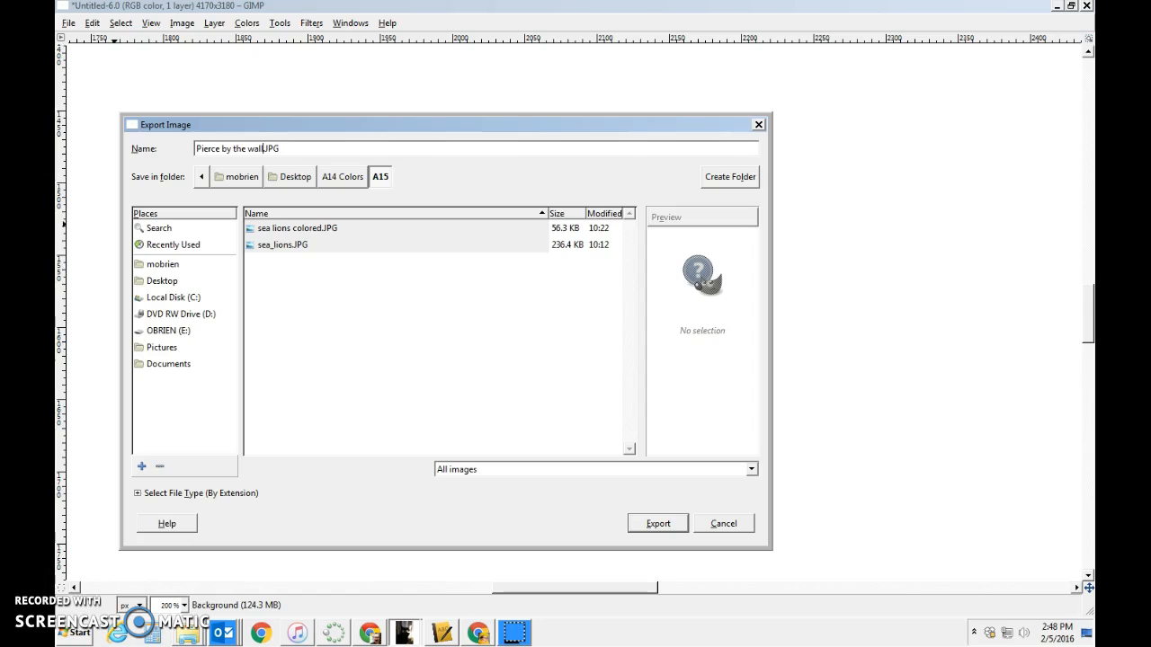
{"action": "left_click", "coordinate": [338, 176]}
{"action": "double_click", "coordinate": [294, 245]}
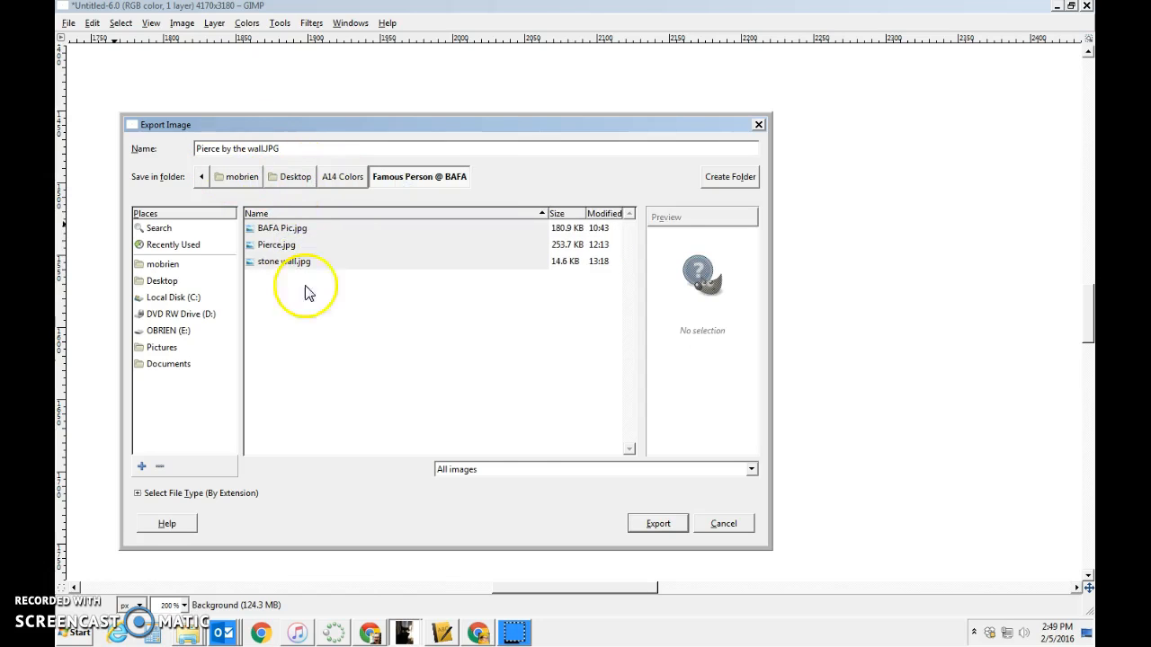
{"action": "left_click", "coordinate": [658, 525]}
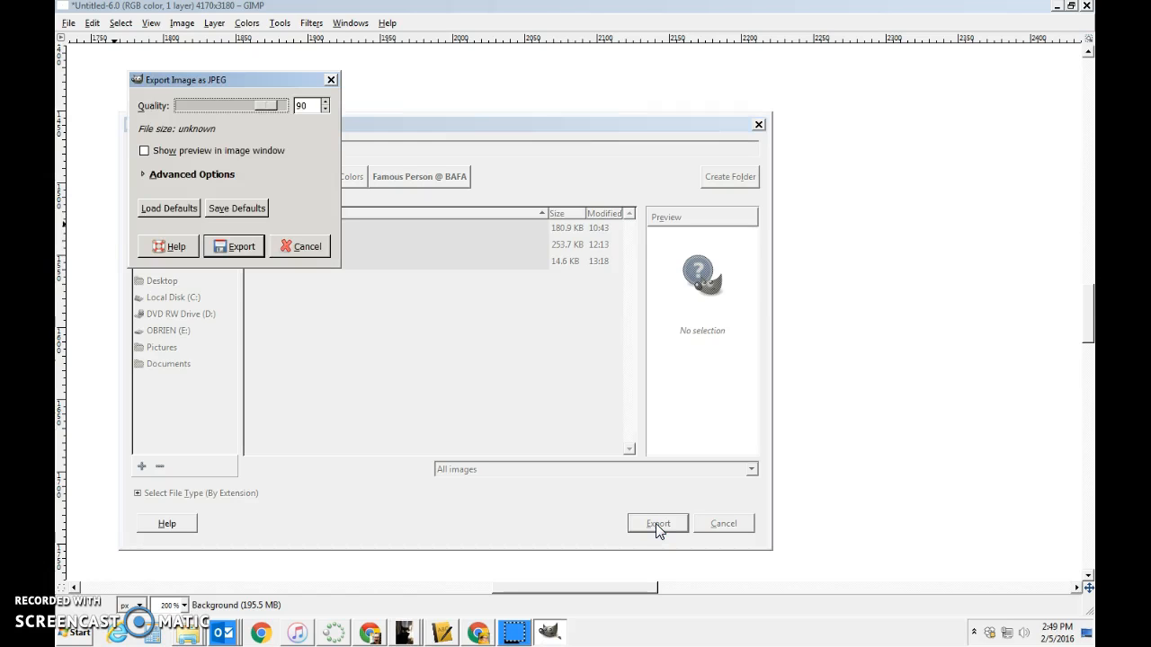
{"action": "left_click", "coordinate": [216, 246]}
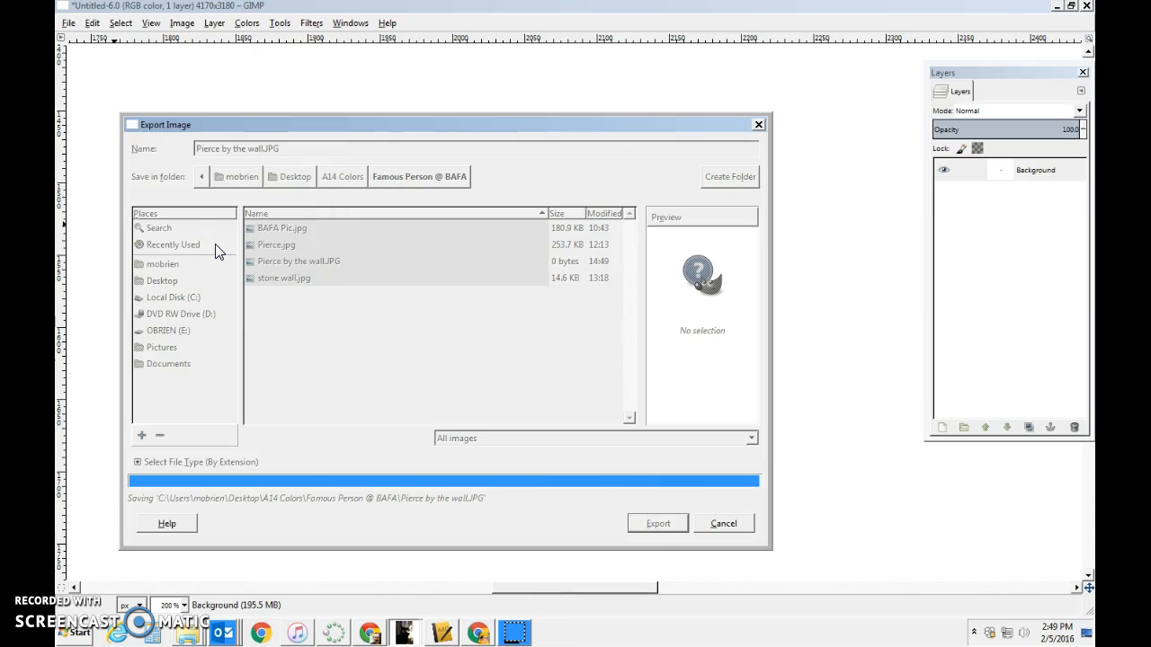